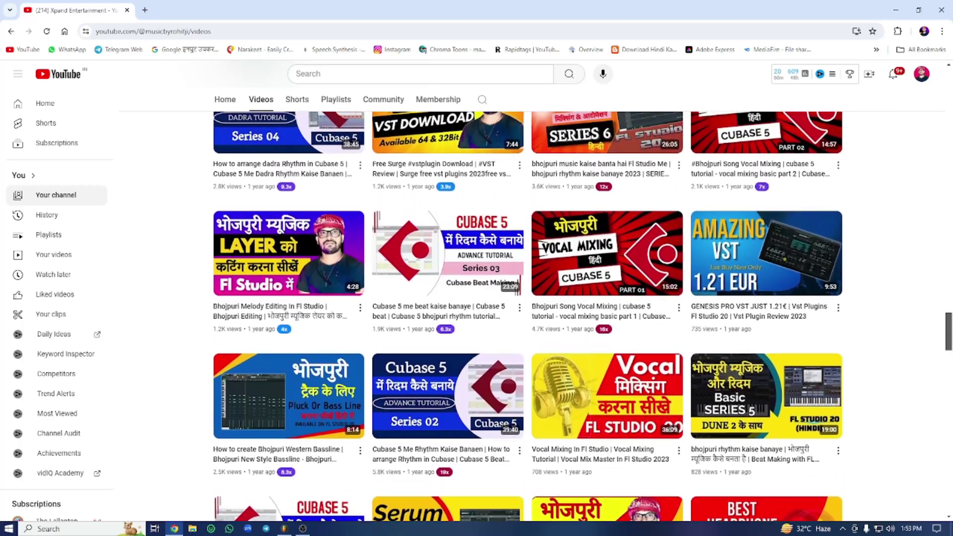
Switch from the web browser to FL Studio and preview the DL Breaker loop from the Loops folder in Packs
scroll(527, 318, "up", 3)
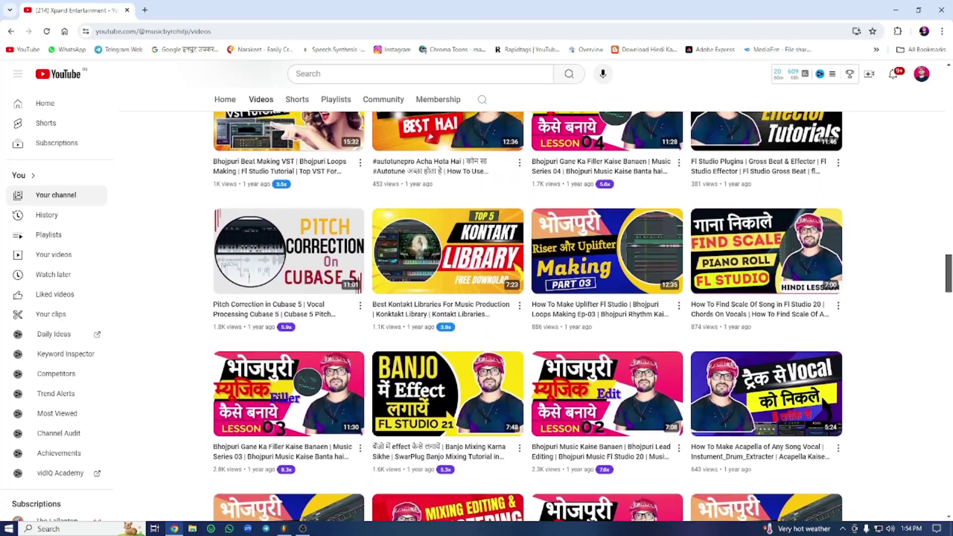
key("alt+Tab")
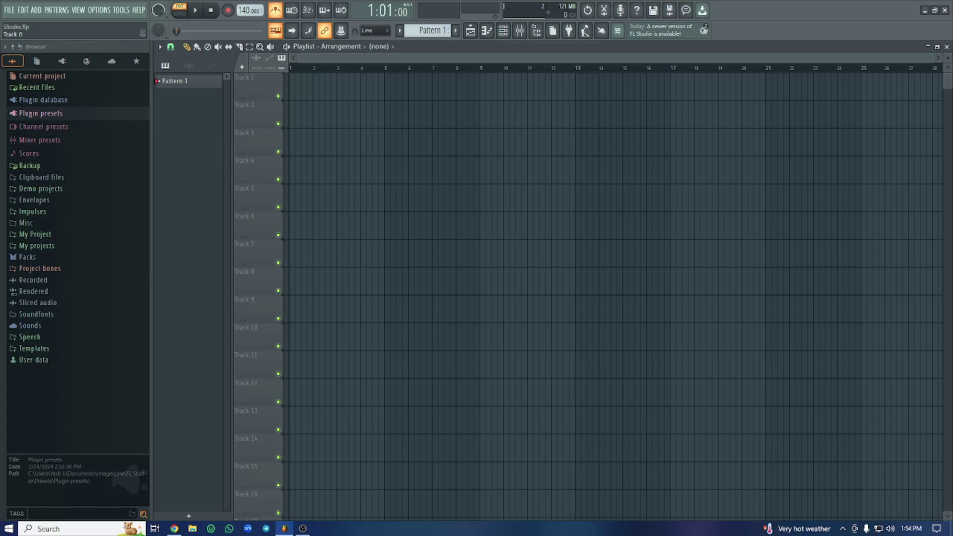
left_click(27, 257)
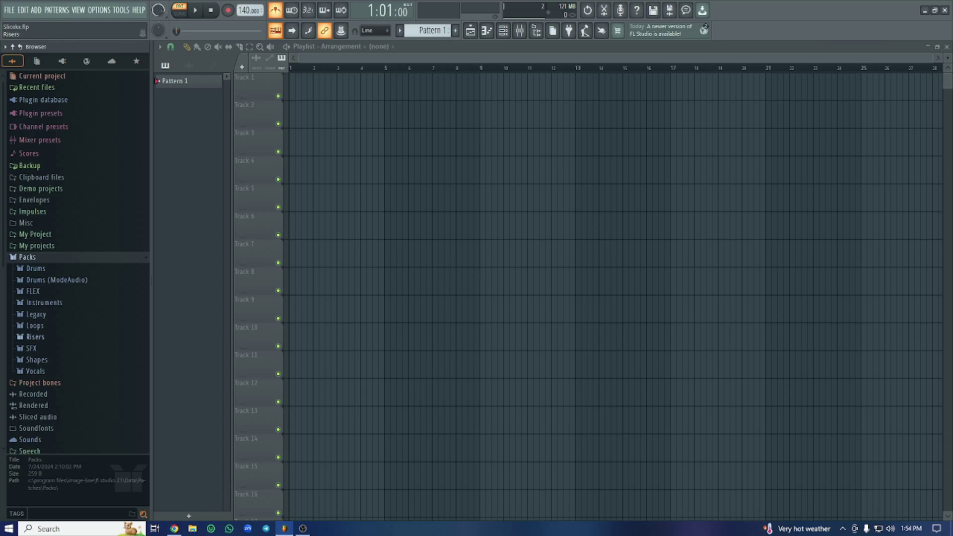
left_click(35, 325)
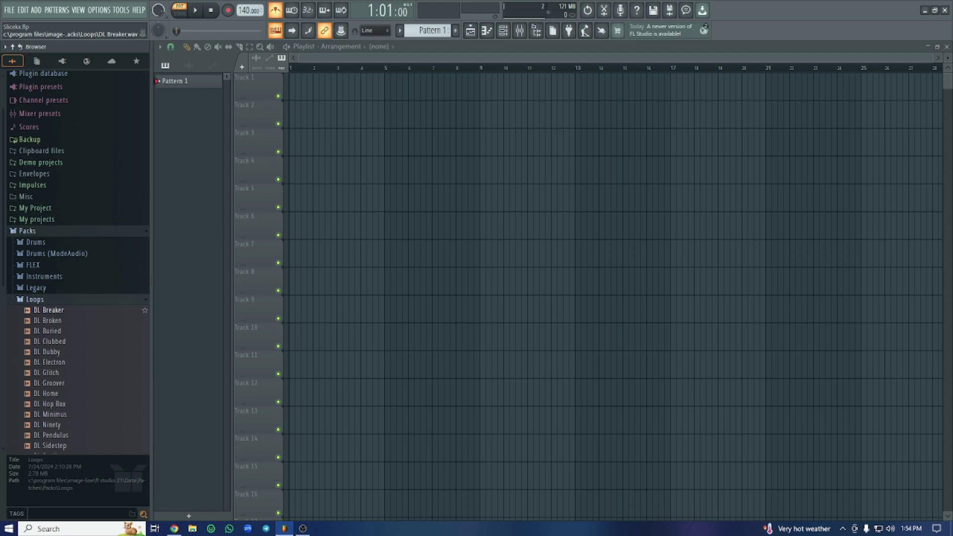
left_click(49, 310)
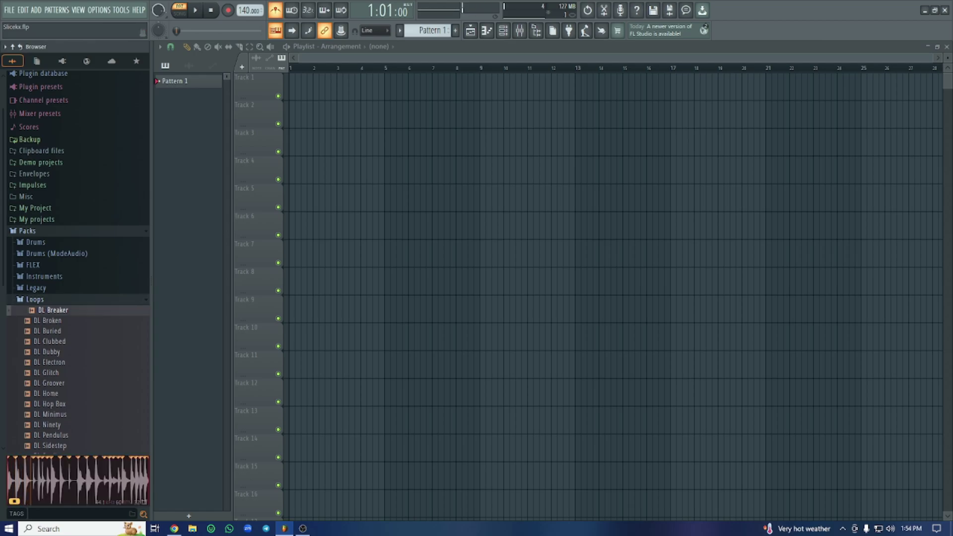
key("space")
key("space")
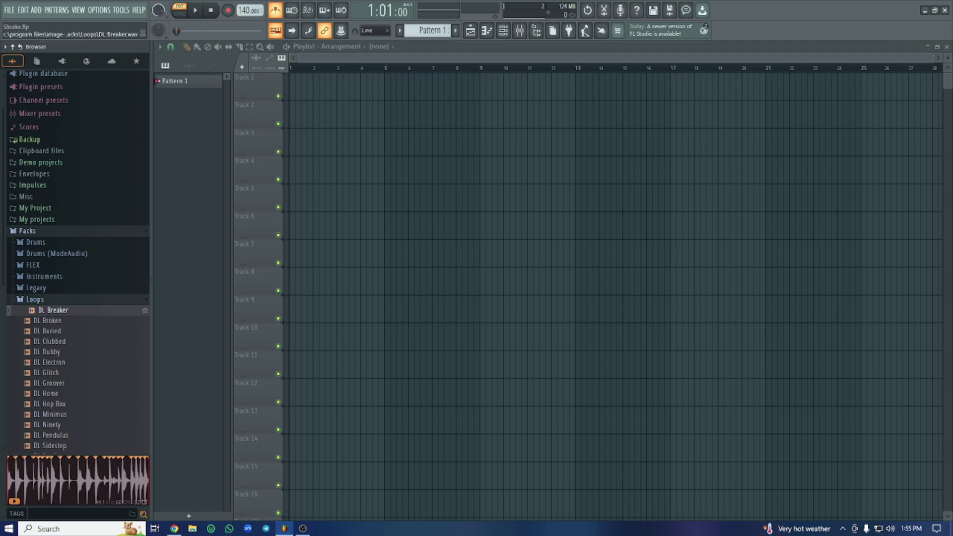
Open the DL Breaker loop in a new Slicex channel, play several of its slices, and close the Slicex window
right_click(54, 310)
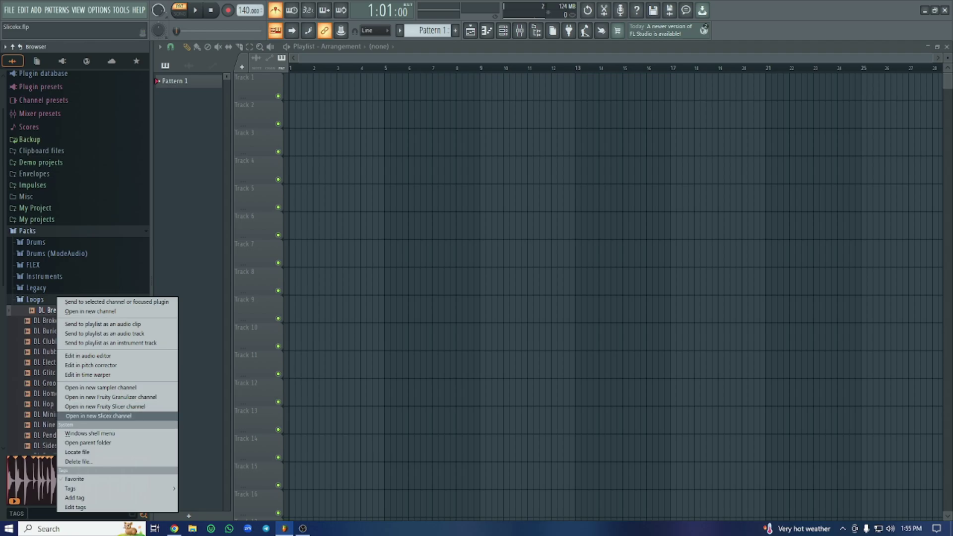
left_click(100, 417)
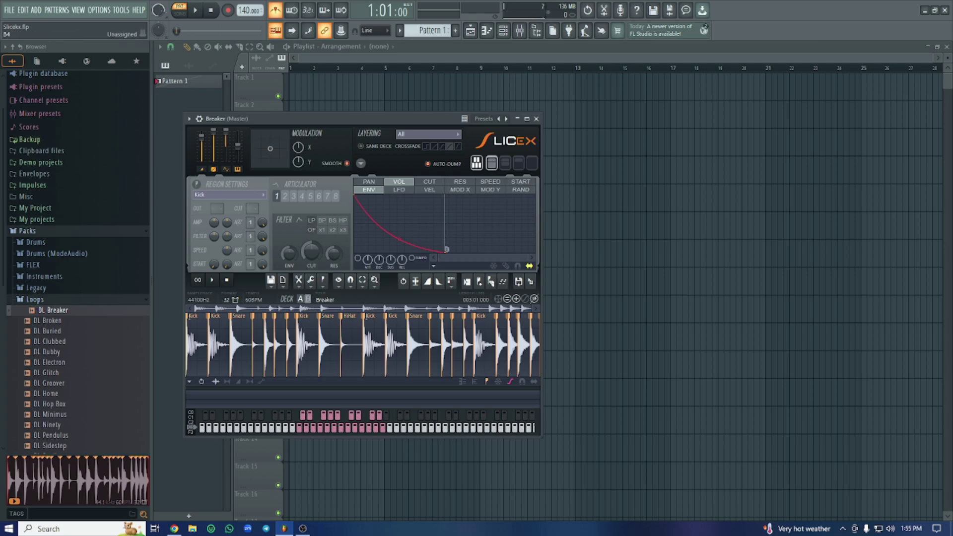
left_click(299, 430)
key("s")
key("x")
left_click(303, 416)
left_click(310, 416)
left_click(321, 429)
left_click(536, 118)
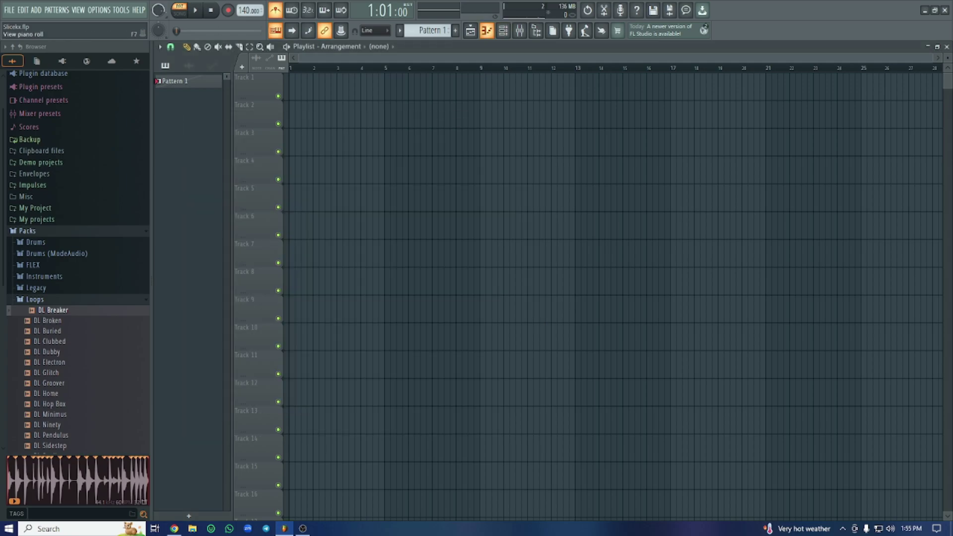
Delete all of the Breaker channel's slice notes in the piano roll
left_click(487, 30)
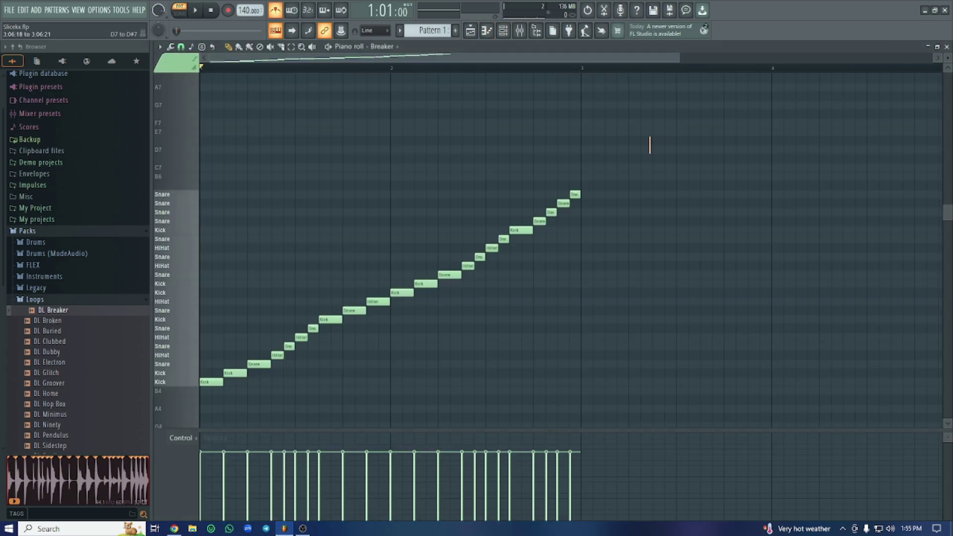
key("Delete")
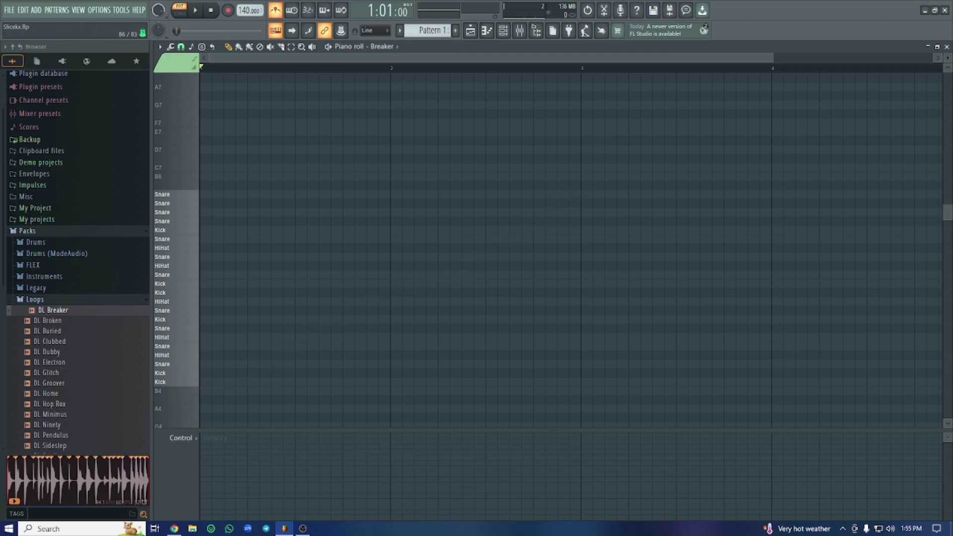
Audition the Breaker slices one by one on the piano roll keys, from the highest Snare down through the Kick and HiHat slices
left_click(176, 194)
left_click(177, 203)
left_click(176, 212)
left_click(177, 221)
left_click(176, 230)
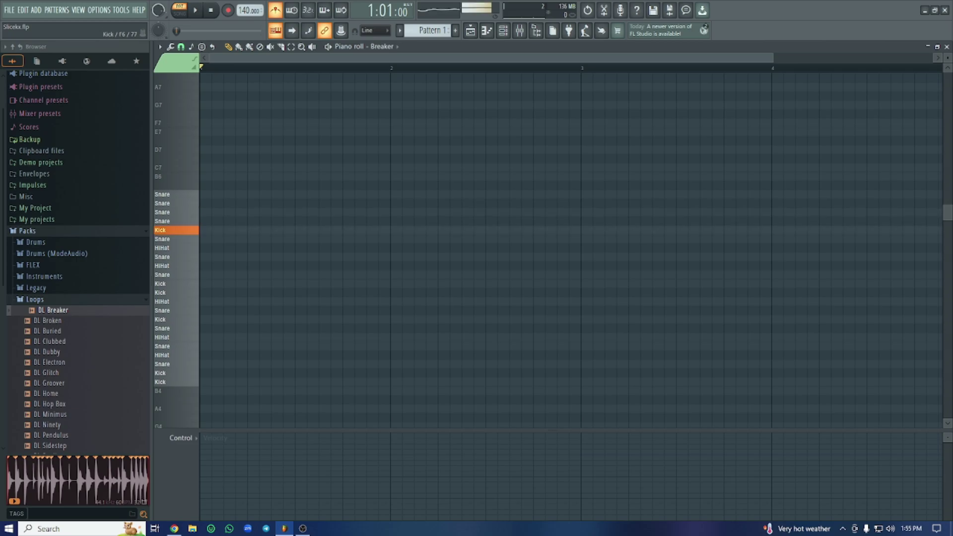
left_click(177, 239)
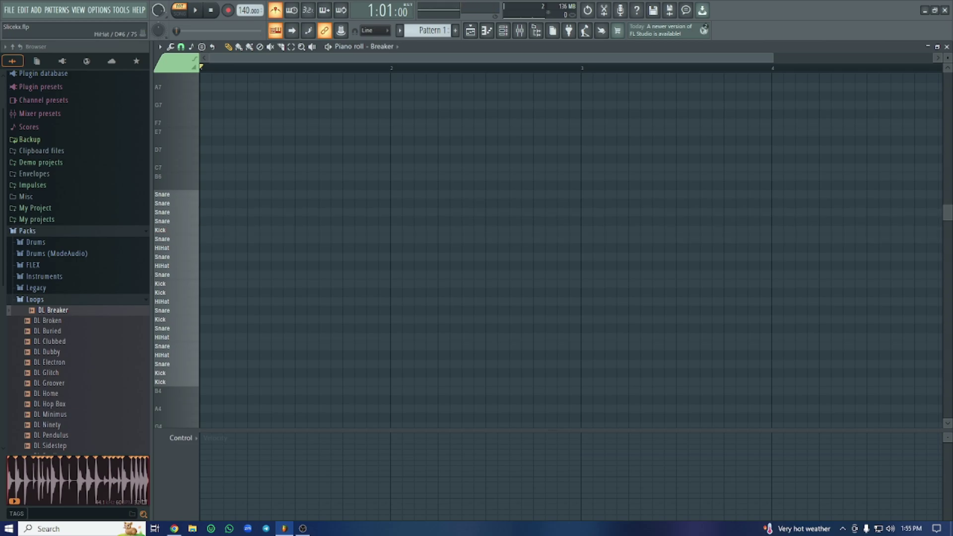
left_click(177, 248)
left_click(176, 248)
left_click(176, 257)
left_click(176, 266)
left_click(176, 275)
left_click(176, 284)
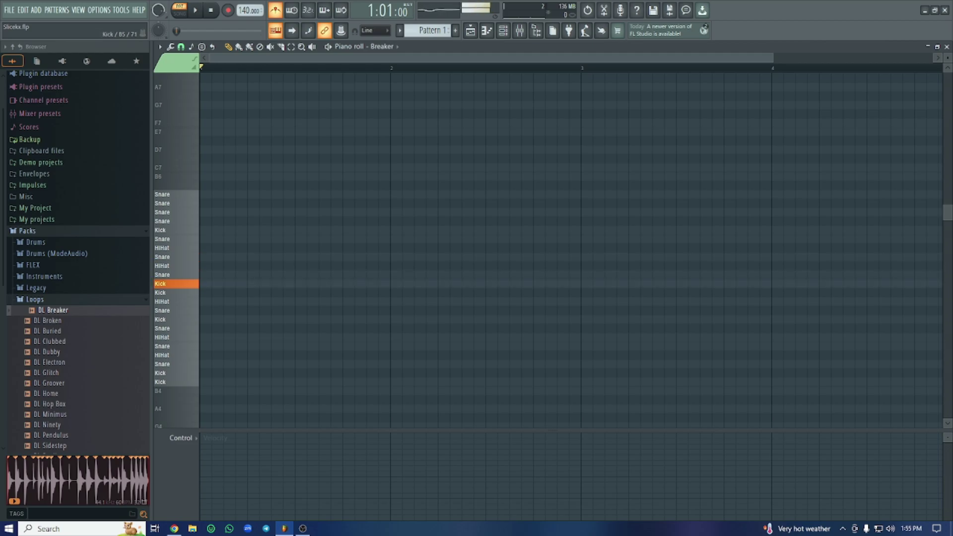
left_click(177, 293)
left_click(176, 301)
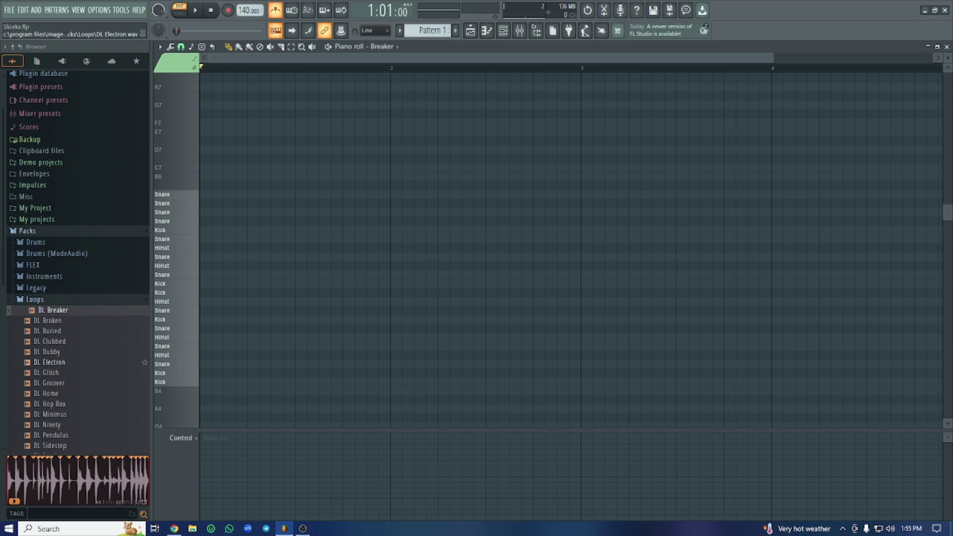
Open the DL Stadium loop from the Loops folder in a new Slicex channel
scroll(49, 392, "down", 2)
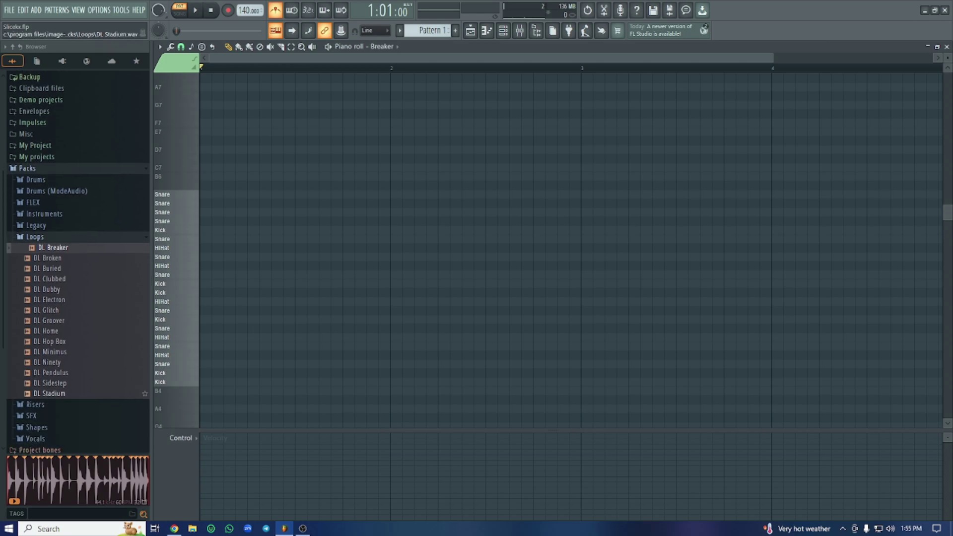
right_click(48, 394)
left_click(228, 253)
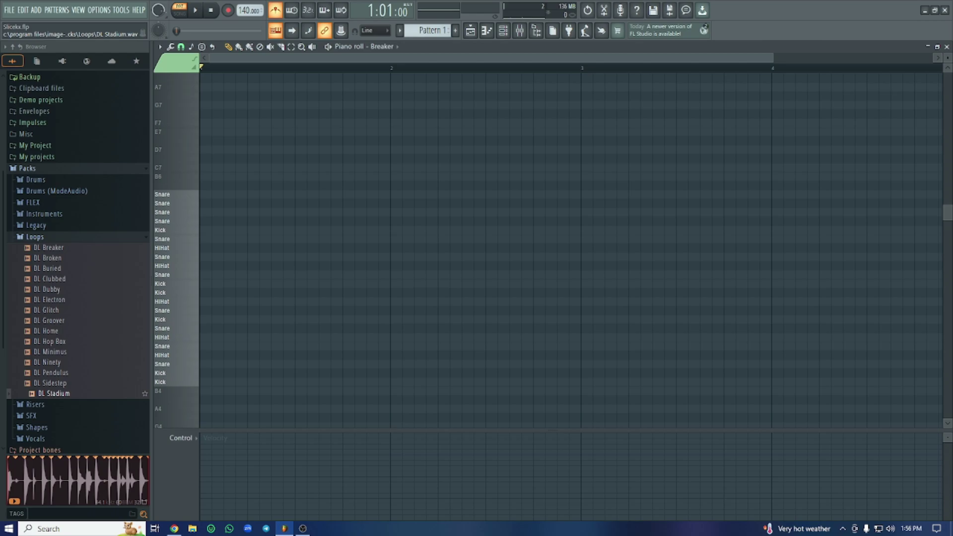
right_click(53, 394)
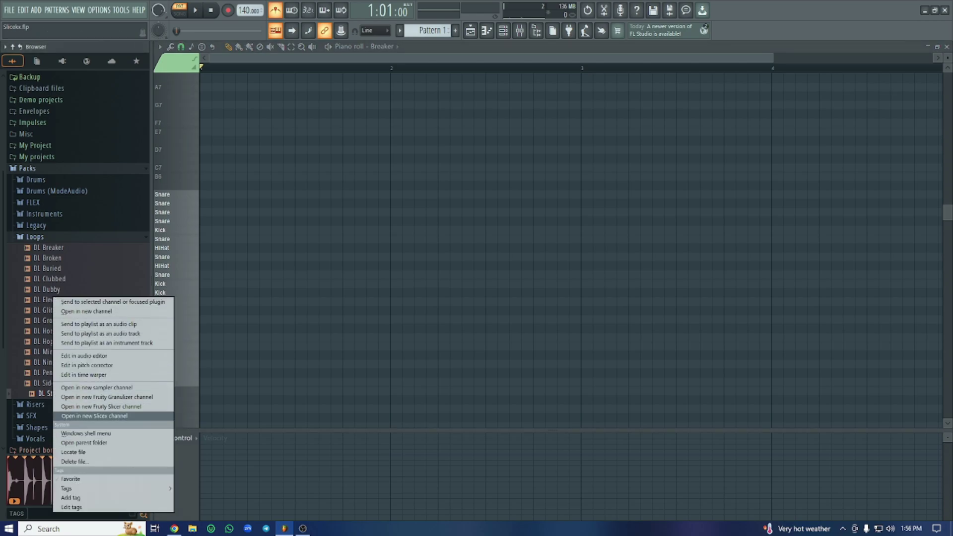
left_click(95, 416)
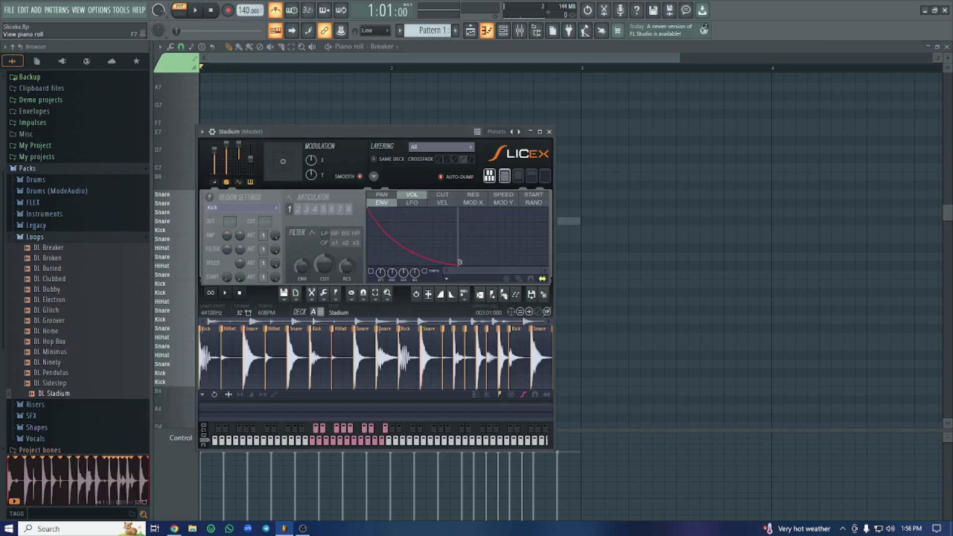
Compare the Stadium and Breaker channels in the piano roll and audition the Stadium slices on its keys
left_click(486, 31)
left_click(387, 46)
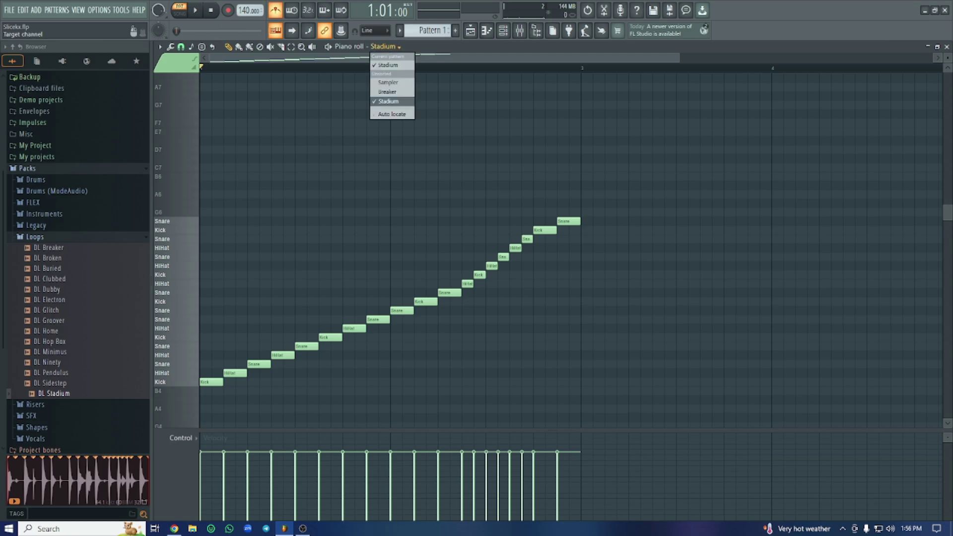
left_click(388, 92)
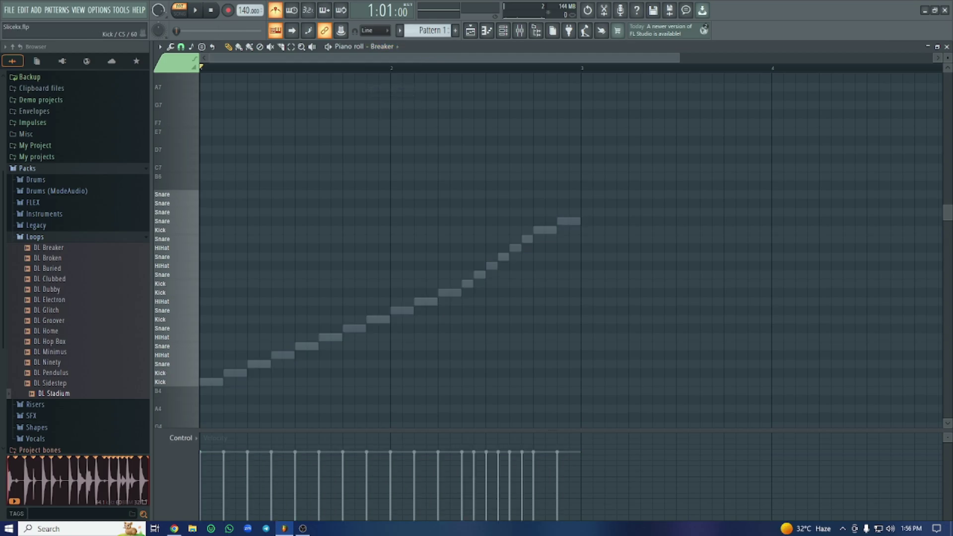
right_click(311, 346)
right_click(311, 346)
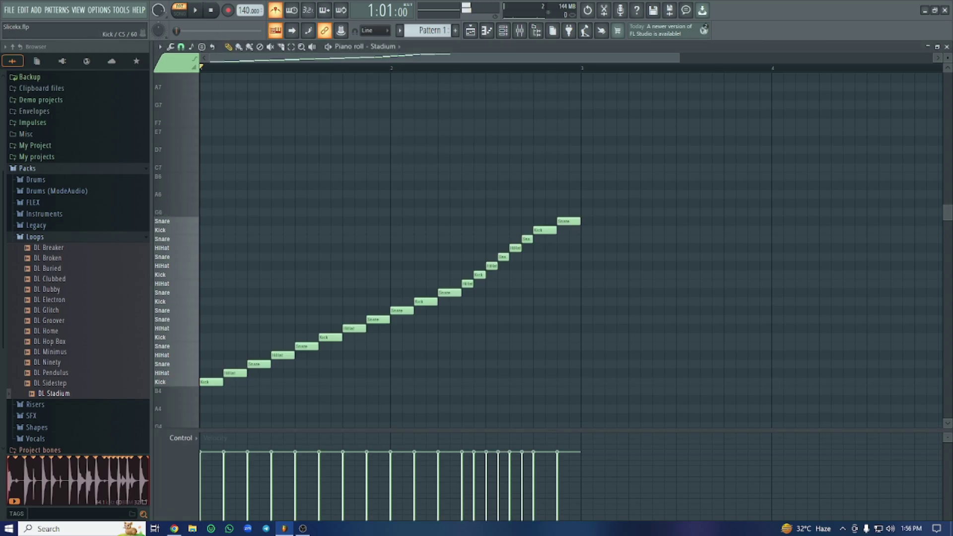
left_click_drag(176, 382, 176, 221)
left_click(176, 221)
left_click(176, 230)
left_click(176, 248)
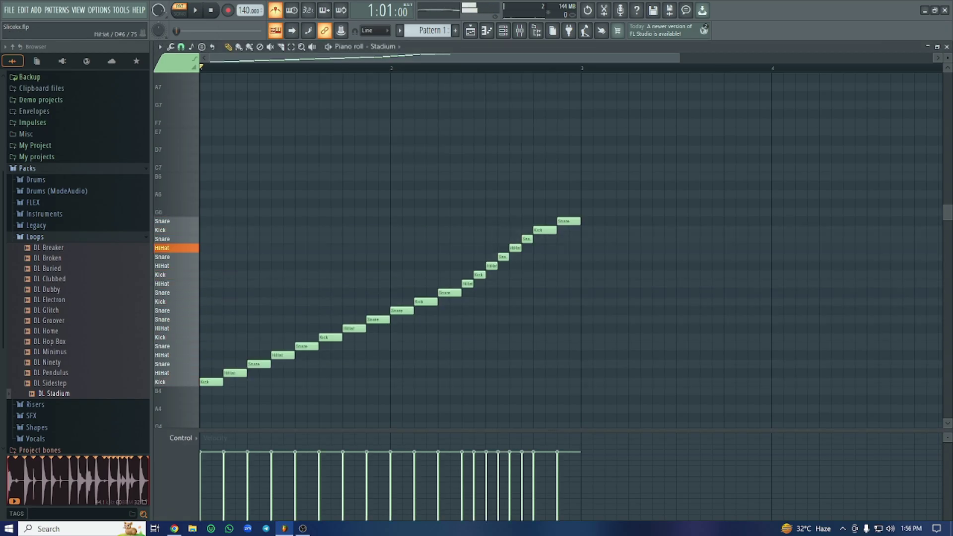
Delete all of the Stadium channel's slice notes and close the piano roll
left_click_drag(635, 189, 119, 429)
key("Delete")
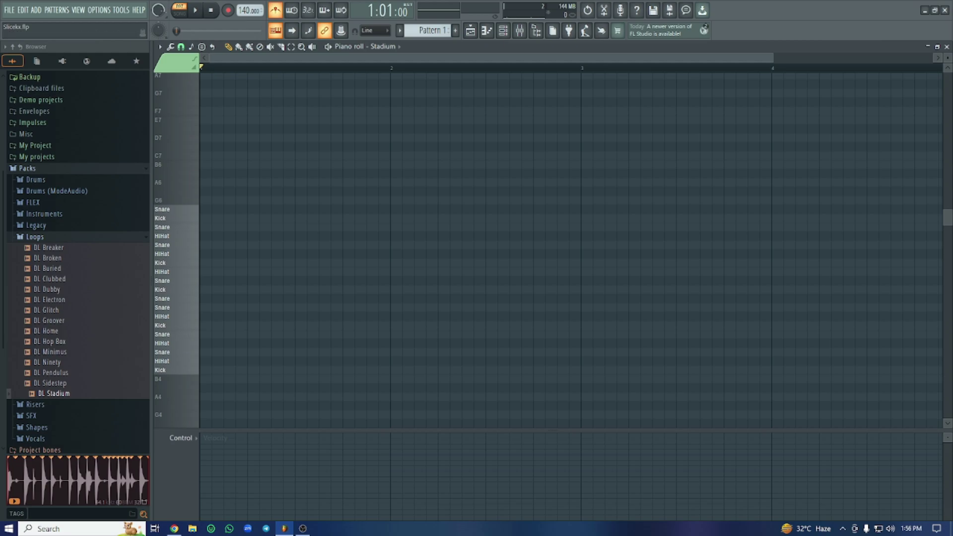
left_click(947, 46)
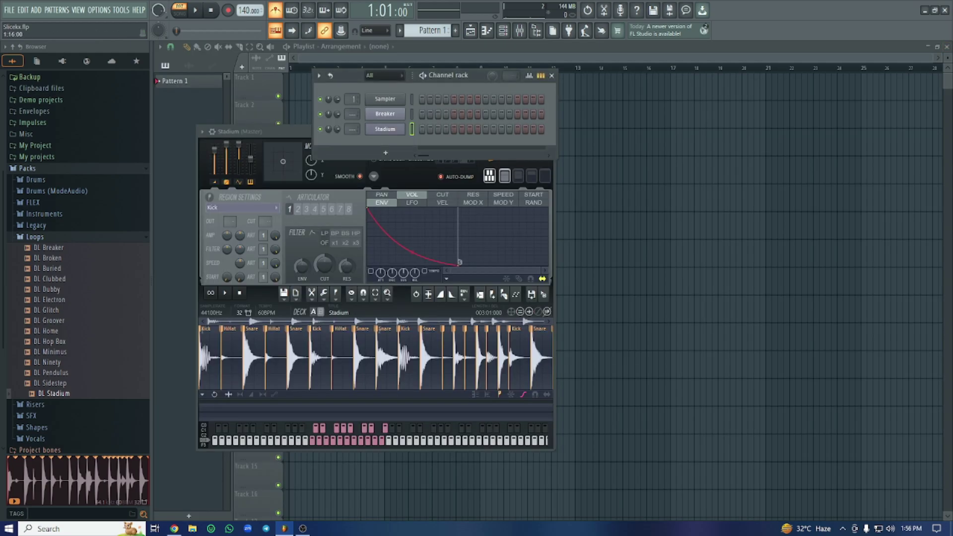
Close the Stadium Slicex window and delete the Breaker and Stadium channels from the channel rack
left_click(527, 166)
left_click(549, 132)
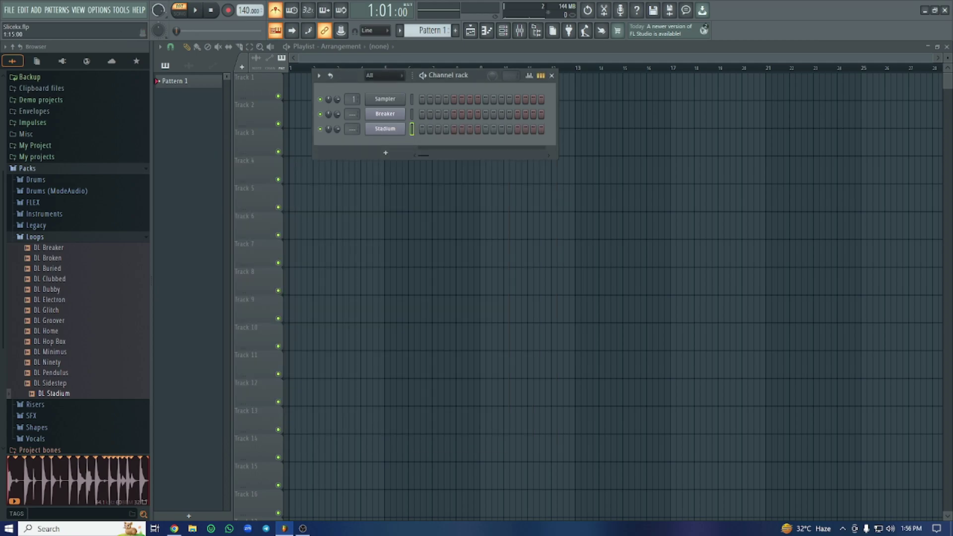
left_click(319, 76)
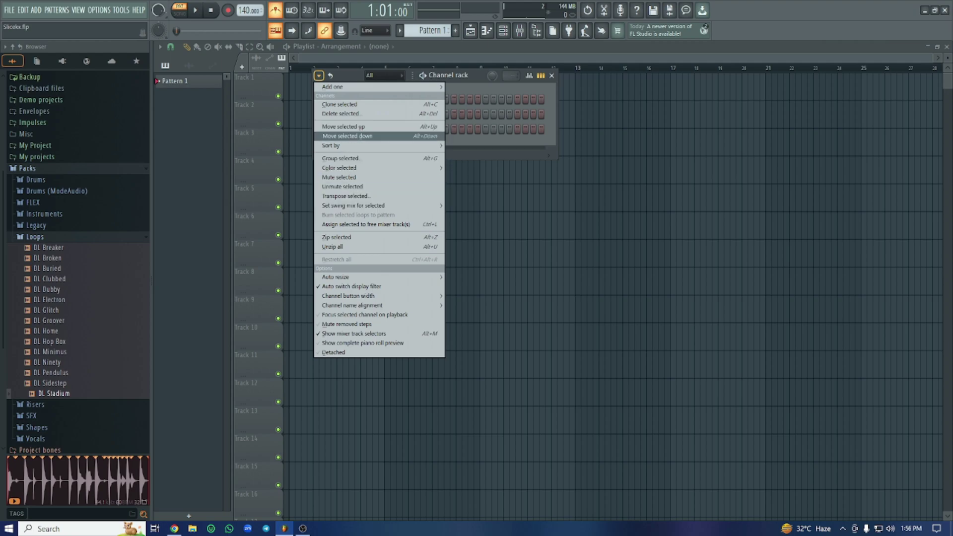
left_click(340, 114)
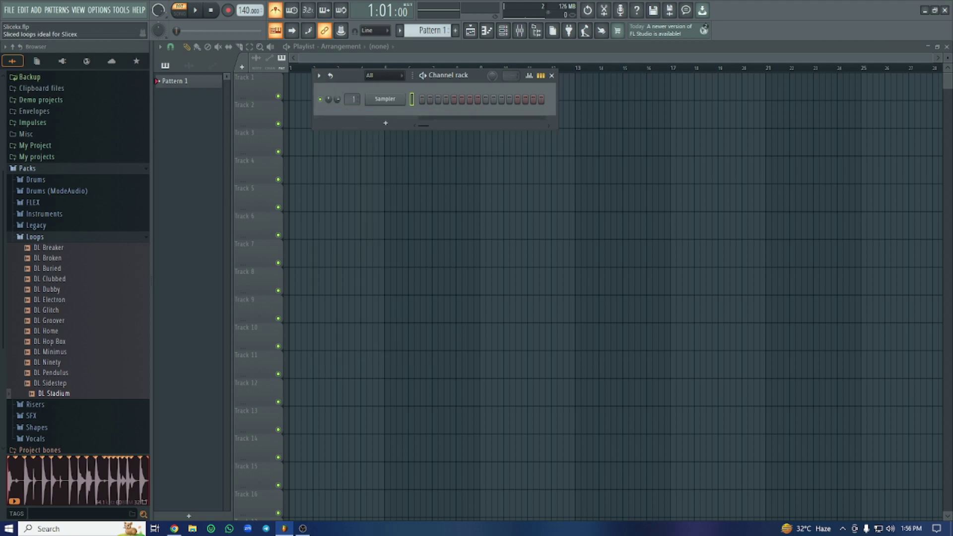
Collapse the Loops folder and audition the samples in the New Loops Sample folder down to vloops-11_3
left_click(35, 236)
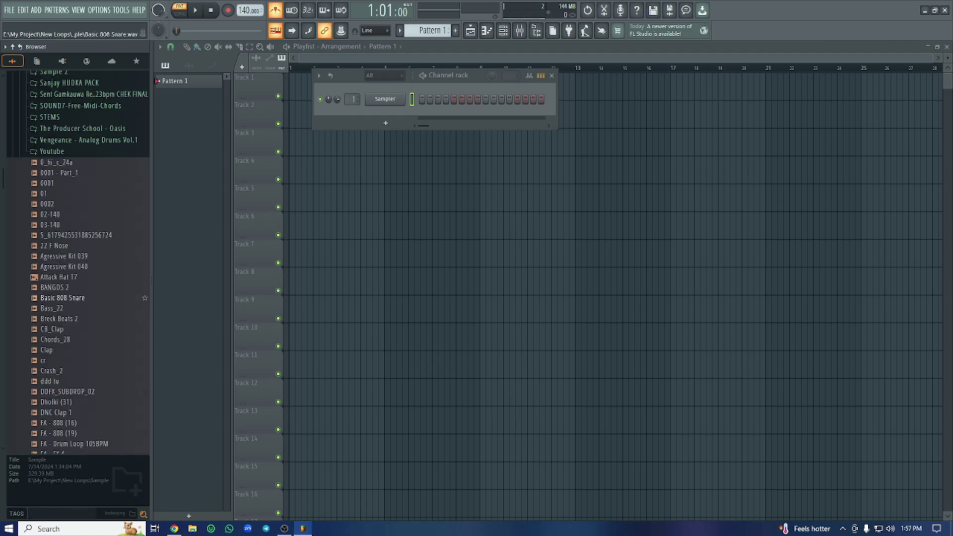
left_click(64, 318)
scroll(64, 287, "down", 1)
key("Down")
key("Down")
key("Down")
key("Down")
key("Down")
key("Down")
key("Down")
key("Down")
key("Down")
key("Down")
key("Down")
key("Down")
key("Down")
key("Down")
key("Down")
key("Down")
key("Down")
key("Down")
key("Down")
key("Down")
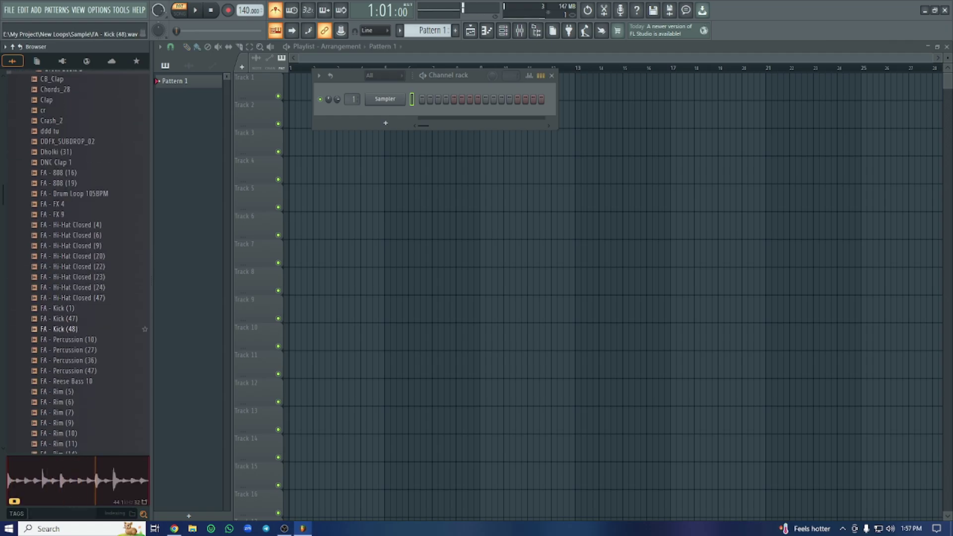
key("Down")
key("Down")
key("Down")
key("Down")
key("Down")
key("Down")
key("Down")
key("Down")
key("Down")
key("Down")
key("Down")
key("Down")
key("Down")
key("Down")
key("Down")
key("Down")
key("Down")
key("Down")
key("Down")
key("Down")
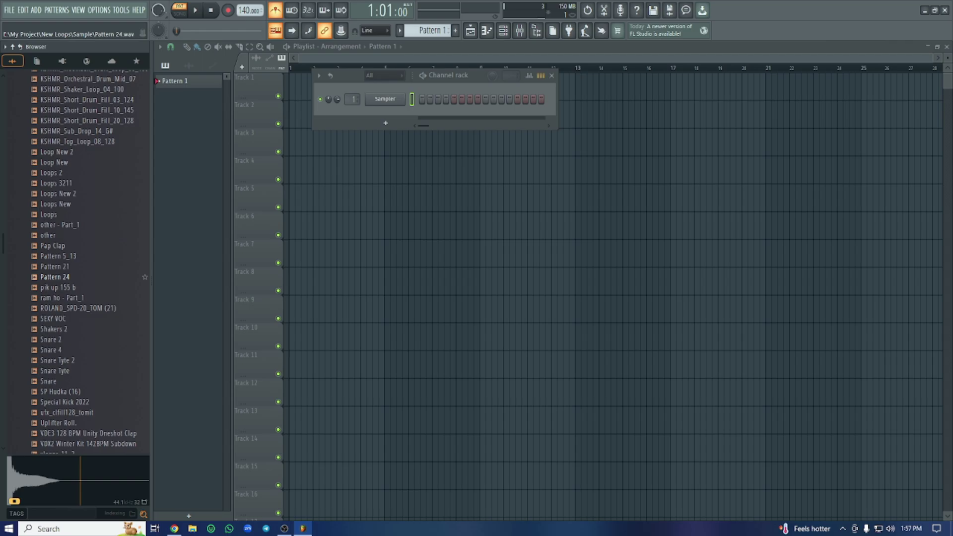
left_click(61, 204)
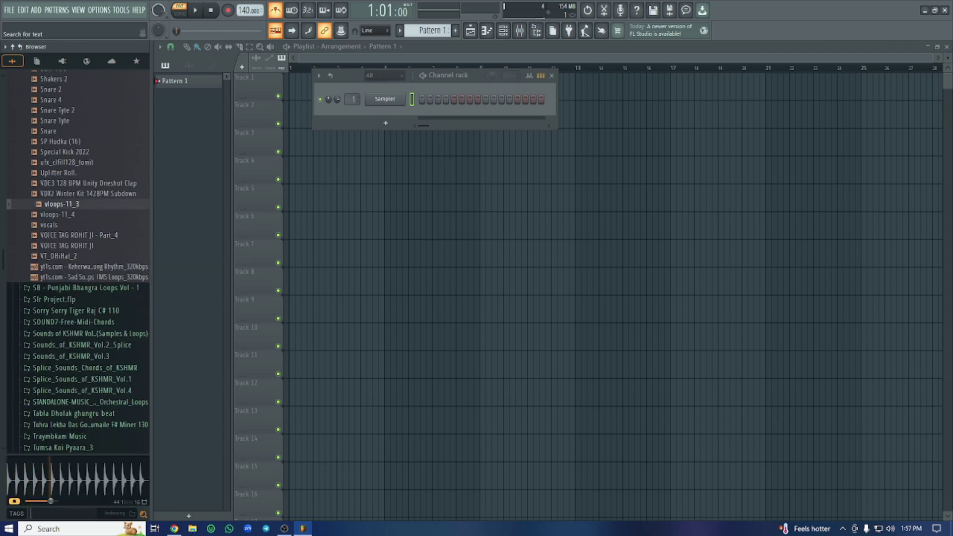
Search the browser for "kick" and audition kick samples down to Cymatics - Trap Kick 6 - B
type("kick")
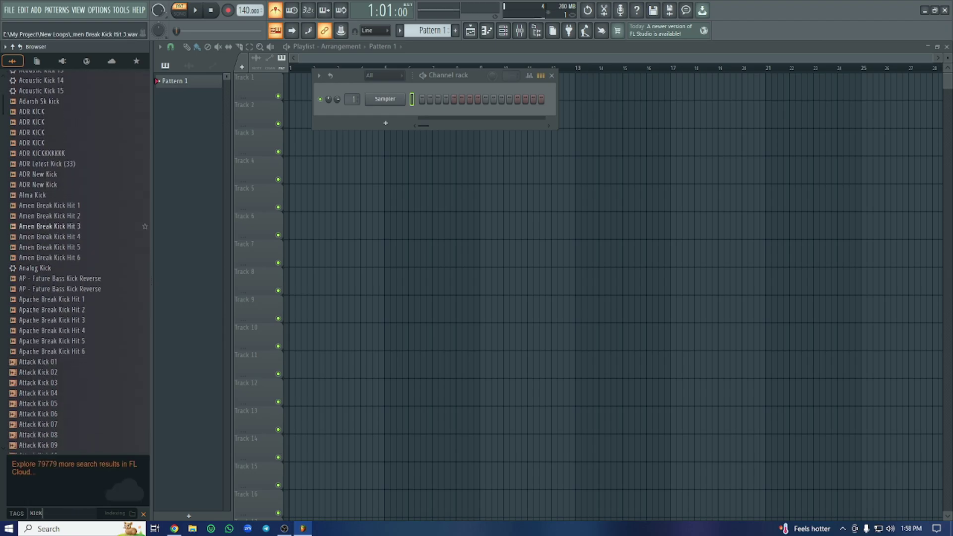
left_click(75, 310)
scroll(75, 310, "down", 10)
left_click(75, 311)
scroll(75, 298, "down", 15)
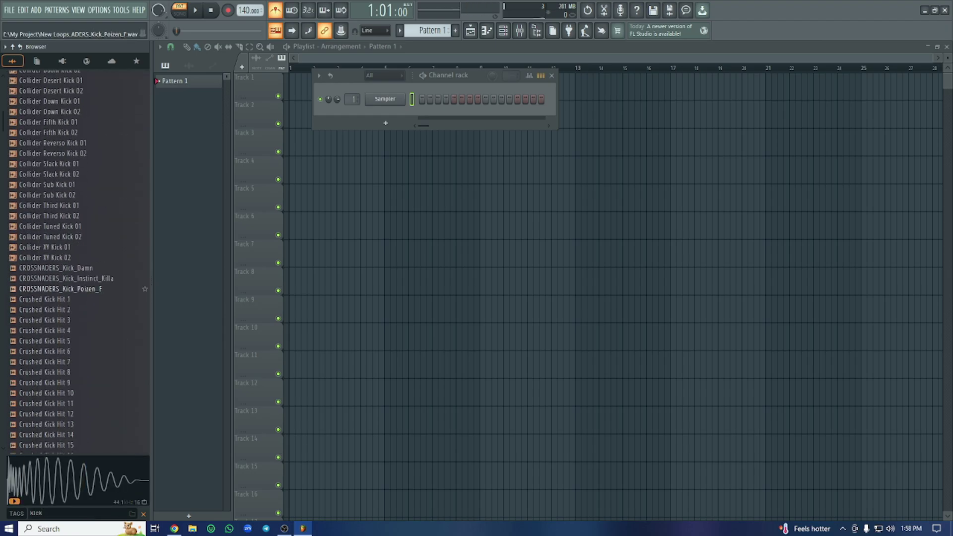
left_click(75, 331)
scroll(75, 320, "down", 10)
left_click(74, 309)
scroll(74, 298, "down", 15)
left_click(75, 270)
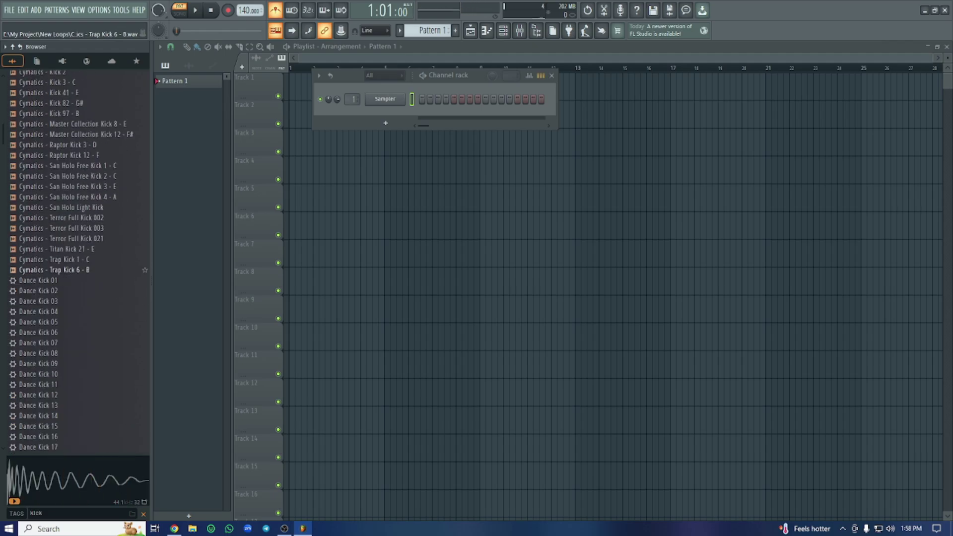
Audition kick samples further down the results to KFWZ - Modern Kit - 04 - 116 bpm (LIVE) - KICK
scroll(75, 270, "down", 15)
scroll(75, 268, "up", 7)
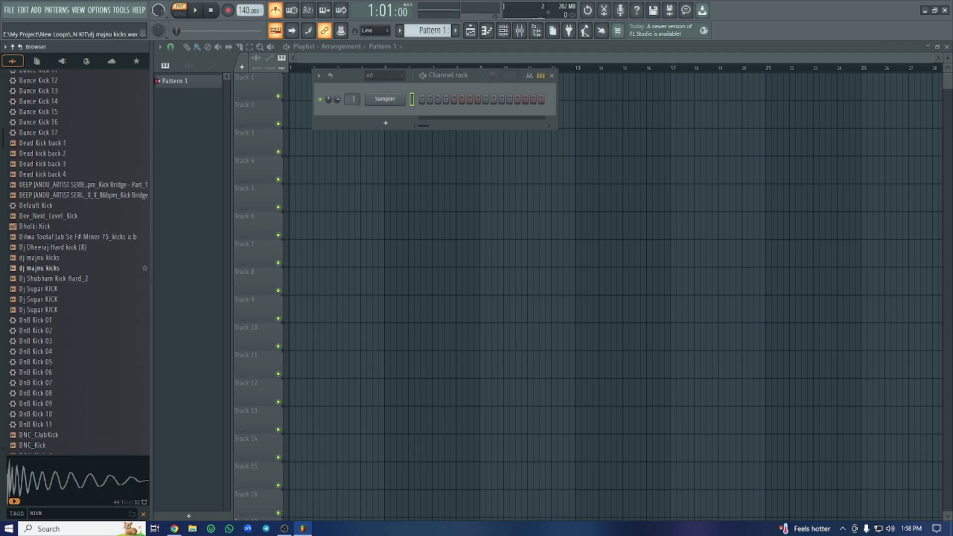
left_click(75, 269)
scroll(74, 288, "down", 10)
left_click(74, 268)
scroll(75, 298, "down", 1)
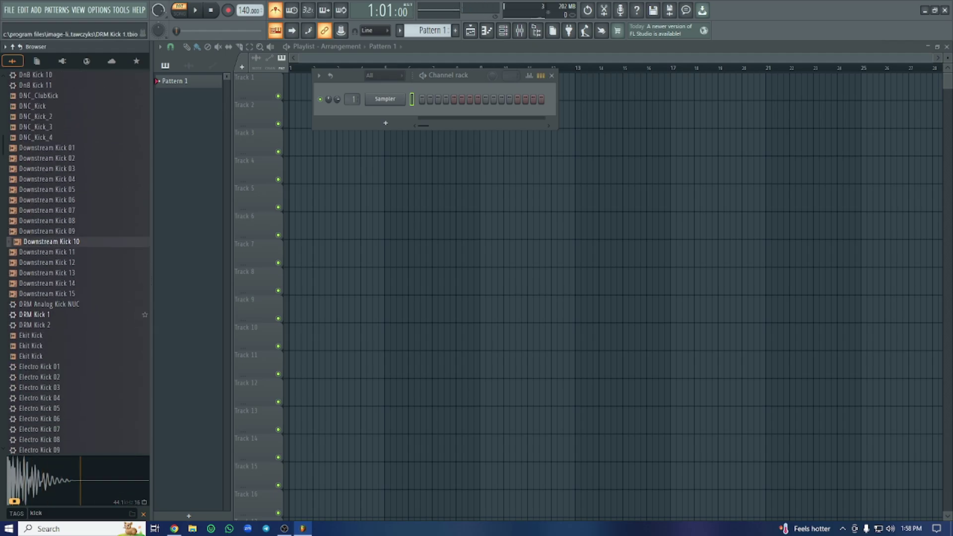
scroll(74, 264, "down", 20)
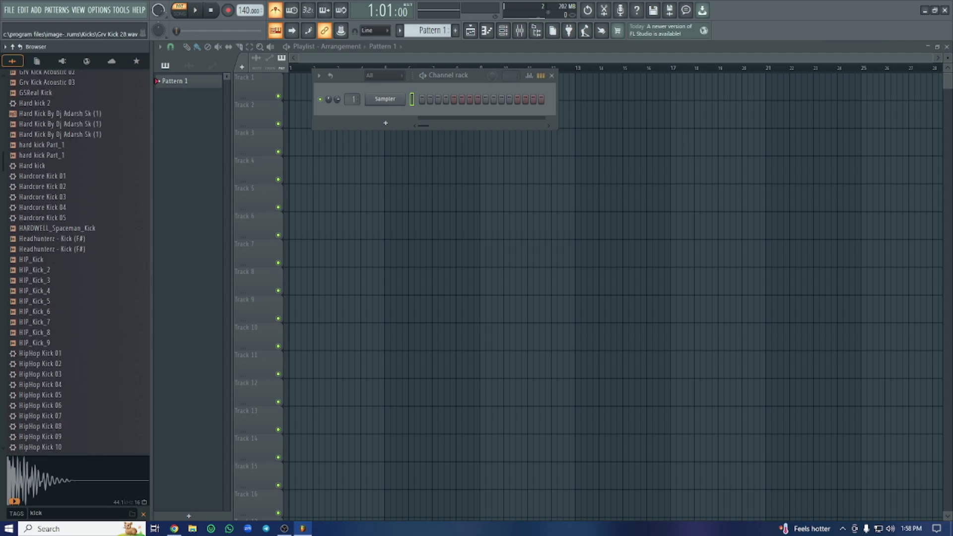
scroll(75, 264, "down", 18)
left_click(74, 258)
scroll(75, 268, "down", 8)
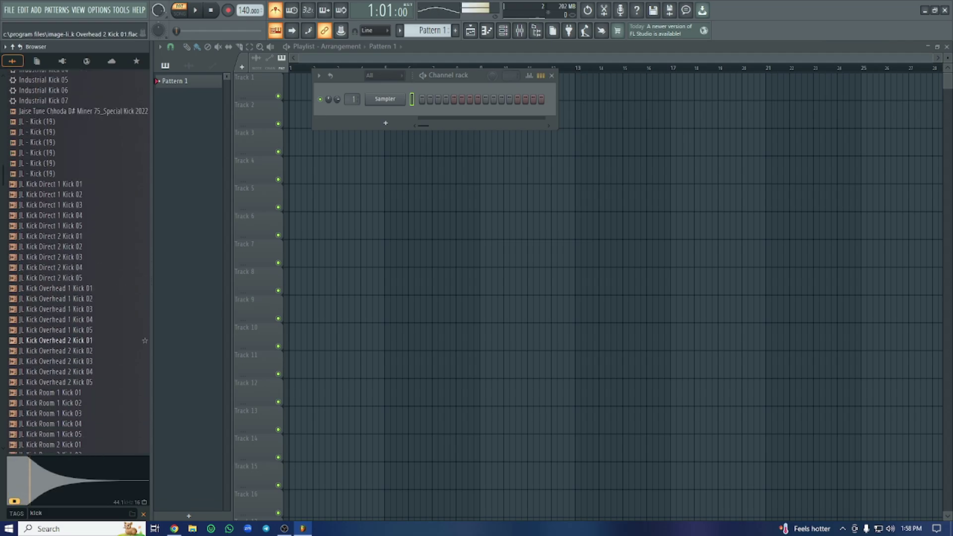
left_click(75, 340)
scroll(74, 340, "down", 10)
left_click(74, 340)
scroll(75, 341, "down", 4)
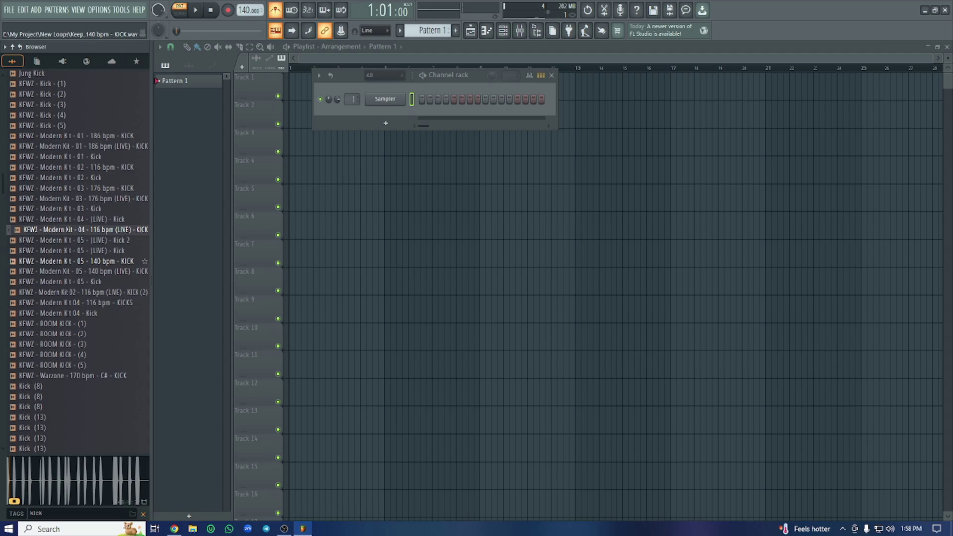
scroll(74, 260, "up", 5)
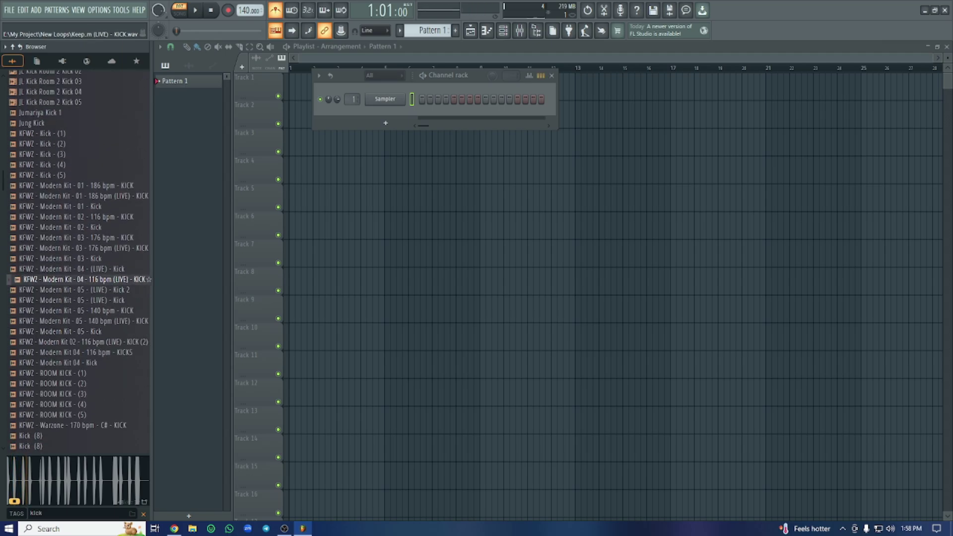
left_click_drag(80, 279, 291, 88)
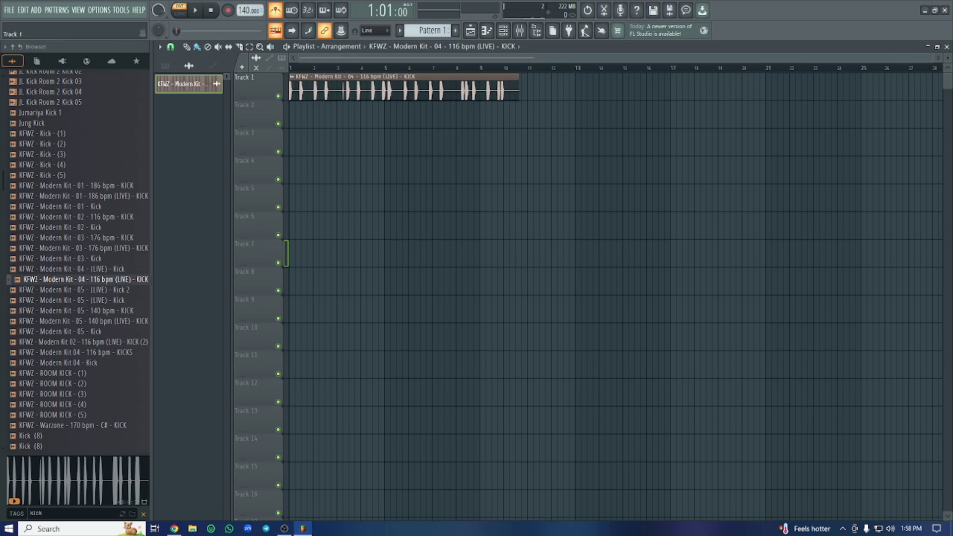
left_click(292, 77)
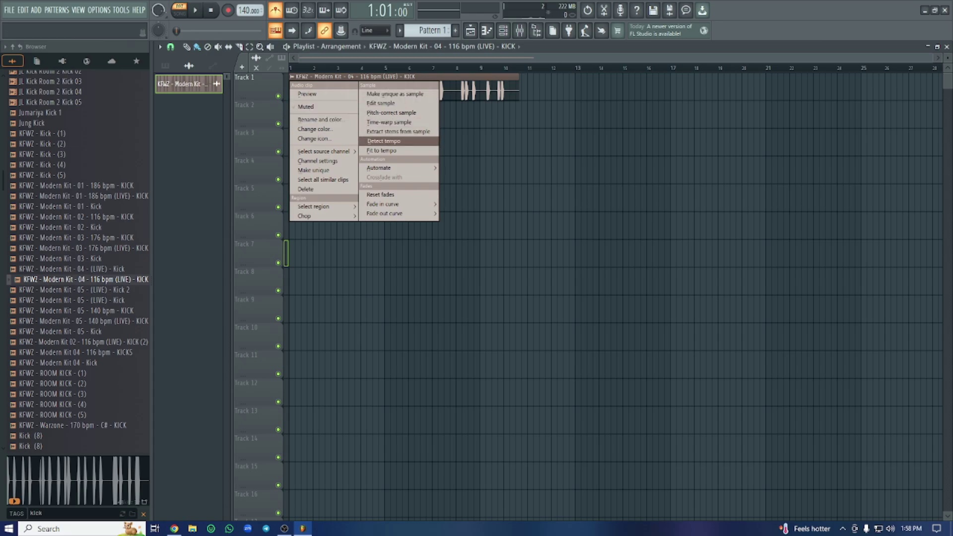
left_click(393, 243)
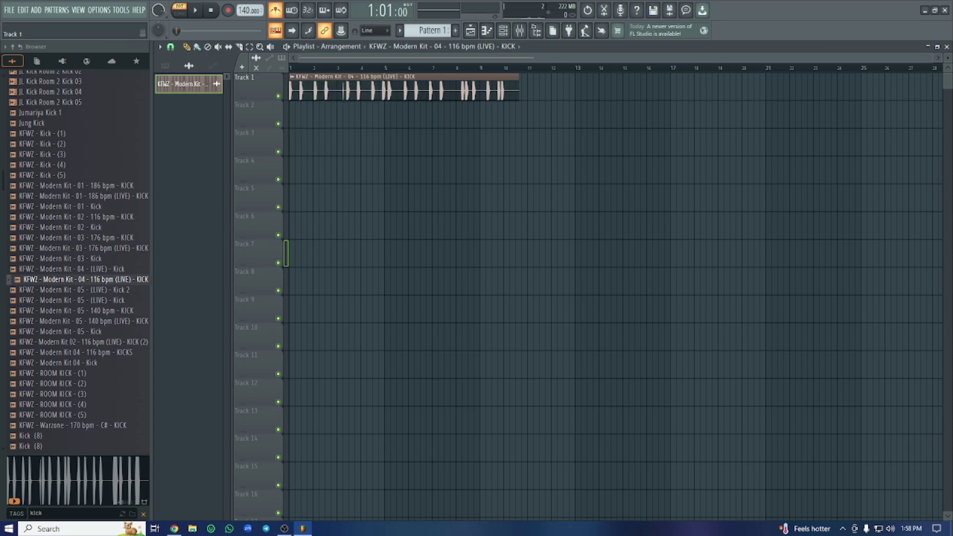
right_click(194, 88)
left_click(211, 199)
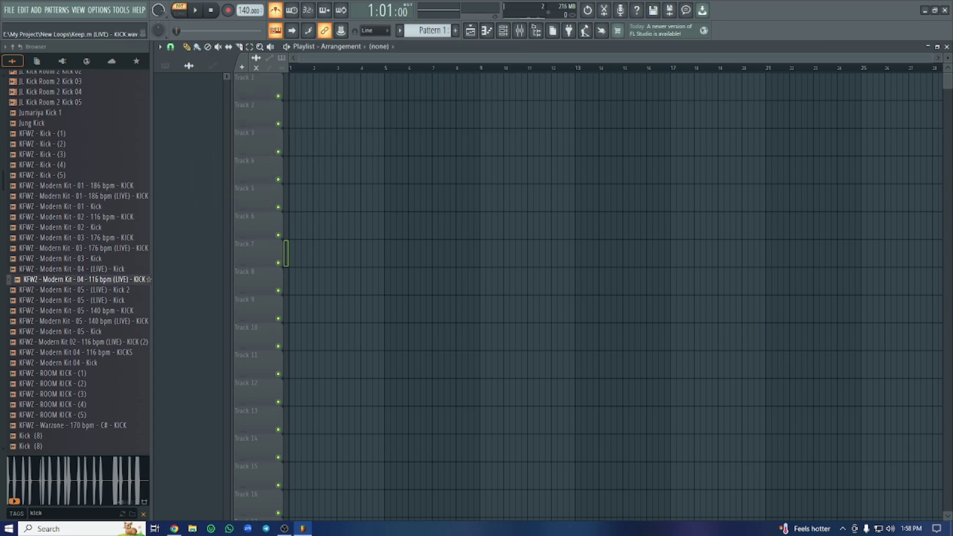
Open KFWZ - Modern Kit - 04 - 116 bpm (LIVE) - KICK in a new Slicex channel, audition its first slices and inspect the waveform
right_click(59, 280)
left_click(100, 398)
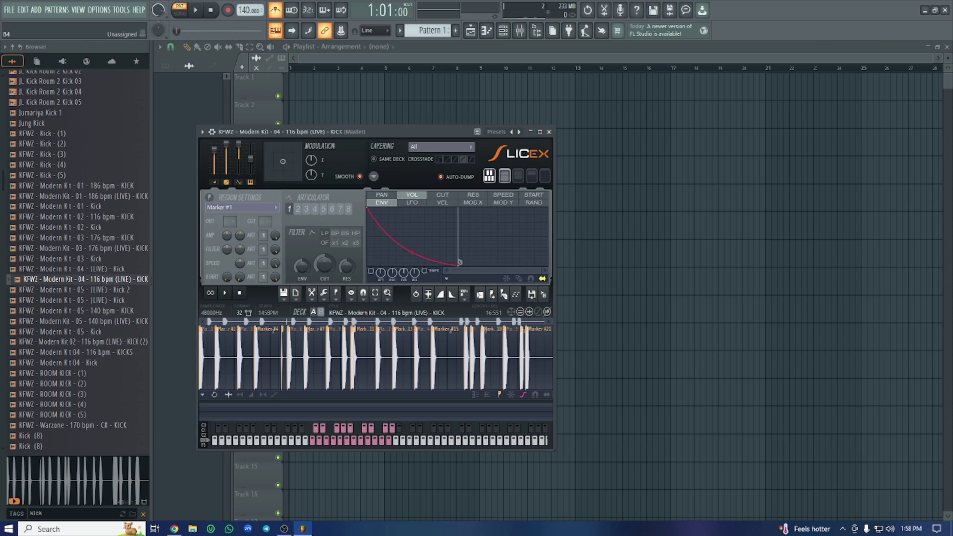
left_click(312, 441)
left_click(316, 428)
left_click(323, 428)
left_click(323, 428)
scroll(243, 347, "up", 3)
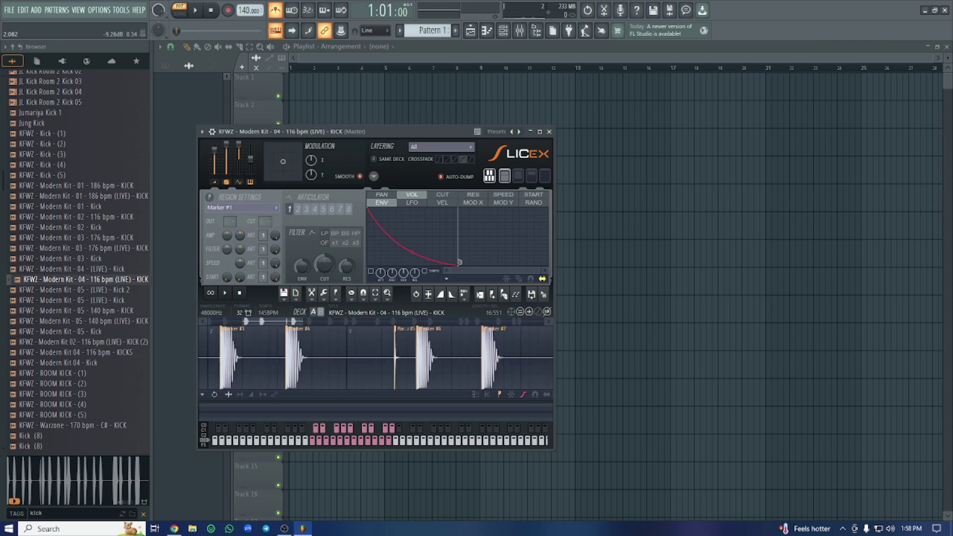
scroll(240, 347, "up", 3)
scroll(240, 348, "down", 7)
Audition more kick samples down the search results to the second Kick_2 sample
scroll(114, 384, "down", 6)
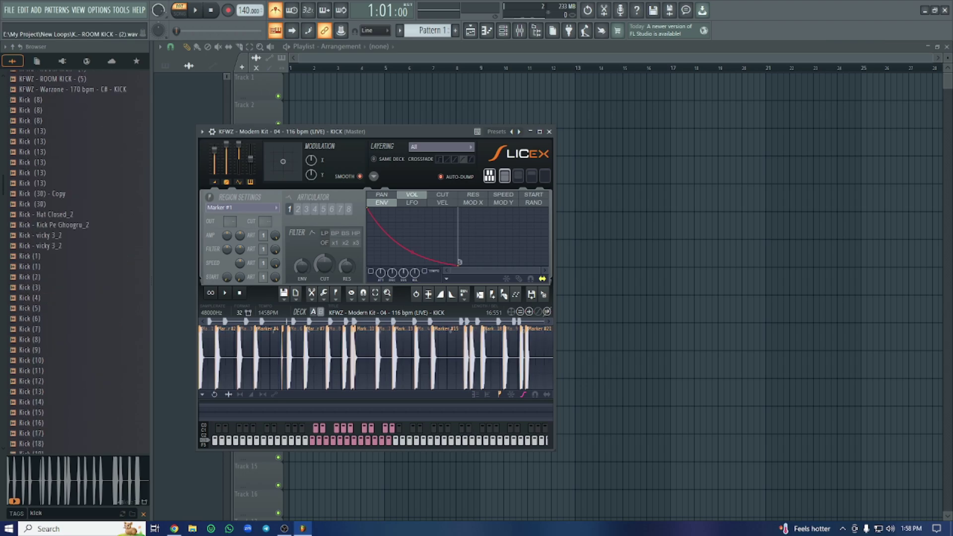
scroll(114, 373, "down", 10)
left_click(114, 373)
scroll(114, 373, "down", 5)
left_click(114, 353)
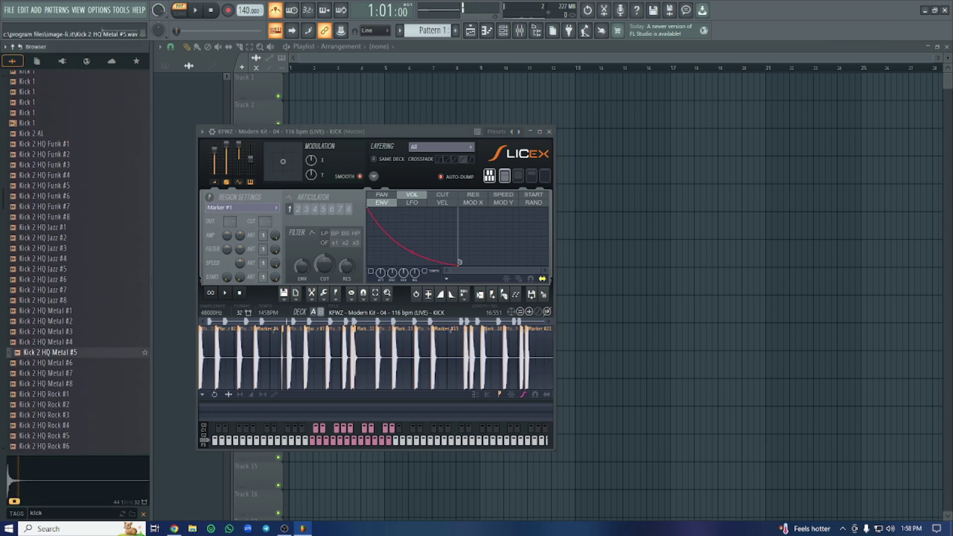
scroll(114, 353, "down", 6)
left_click(114, 353)
scroll(115, 353, "down", 6)
left_click(115, 352)
scroll(114, 353, "down", 8)
left_click(115, 321)
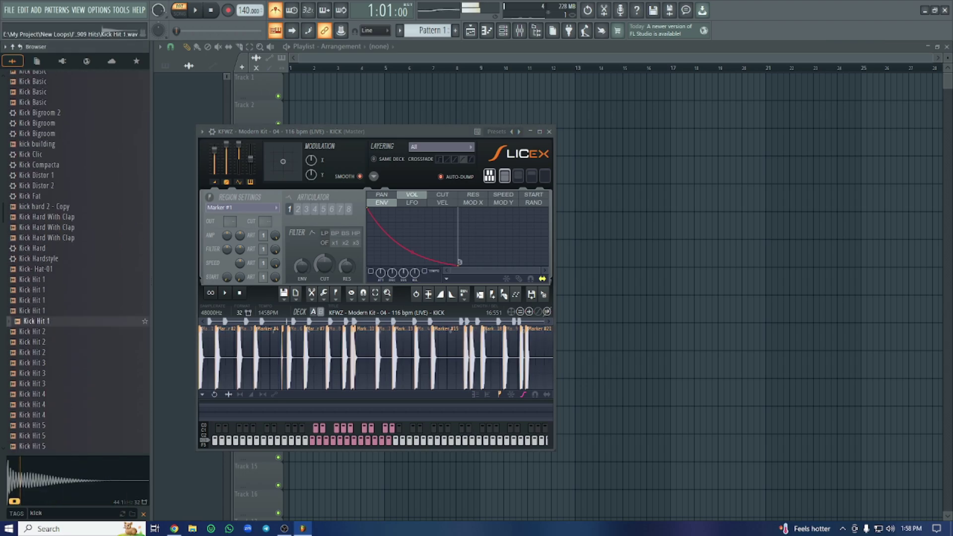
left_click(114, 394)
scroll(115, 394, "down", 8)
left_click(114, 331)
scroll(115, 332, "down", 8)
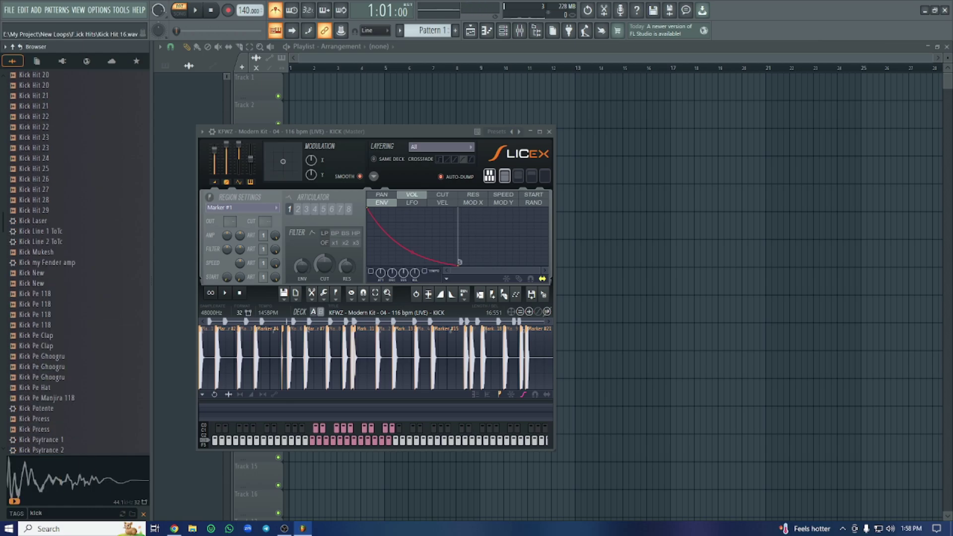
scroll(114, 332, "down", 2)
left_click(114, 332)
scroll(114, 331, "down", 8)
left_click(115, 322)
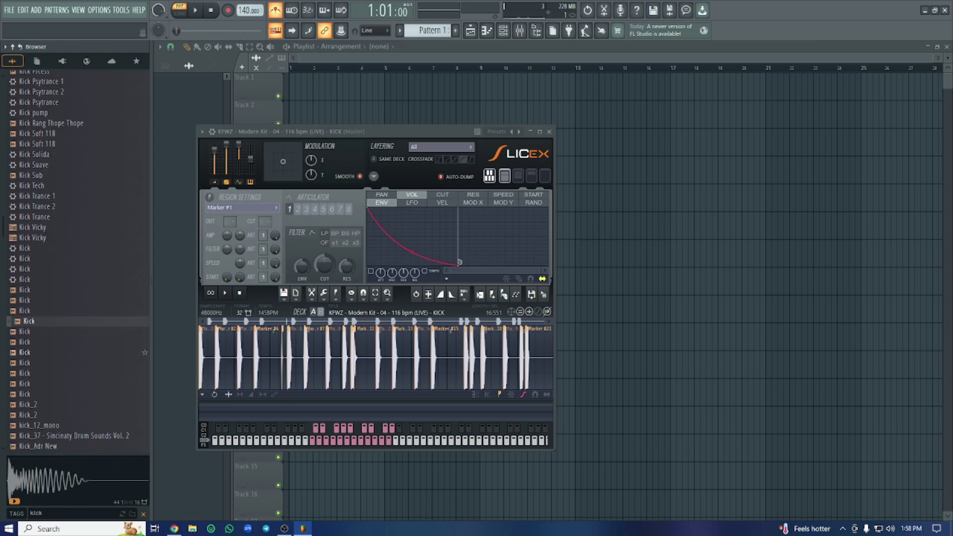
left_click(114, 353)
scroll(114, 353, "down", 6)
key("Down")
key("Down")
key("Down")
key("Down")
key("Down")
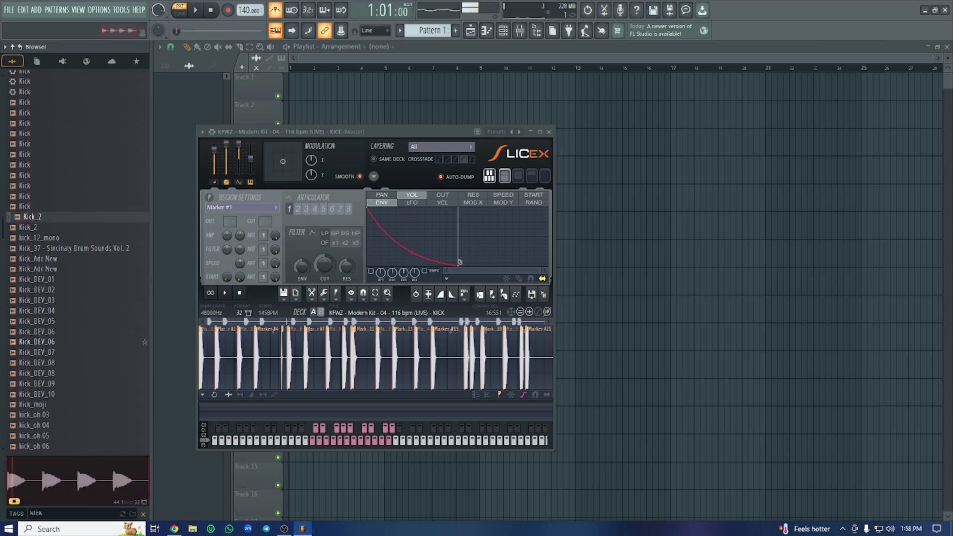
key("Down")
Open the second Kick_2 sample in a new Slicex channel and audition its slices
right_click(31, 227)
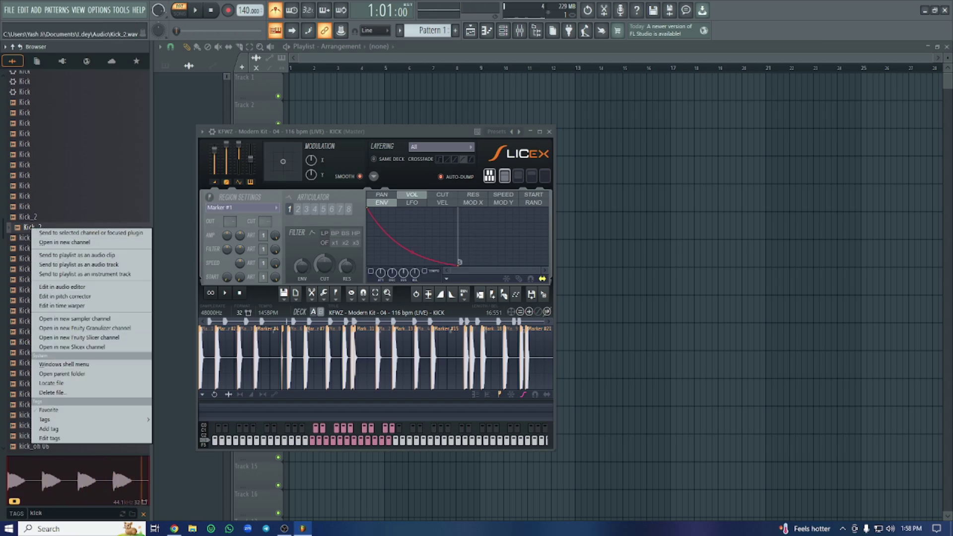
left_click(72, 347)
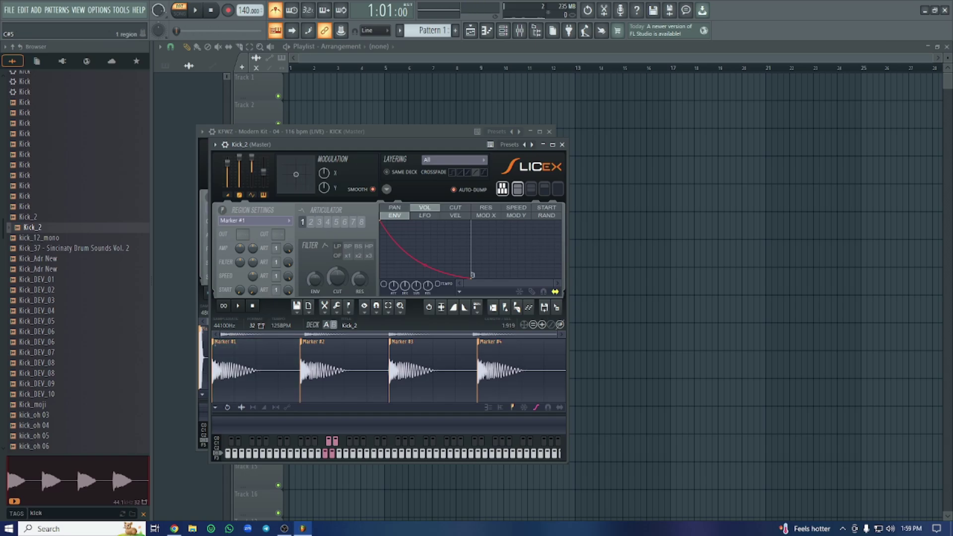
left_click(329, 441)
left_click(336, 442)
left_click(332, 454)
Rename Marker #2 in the Kick_2 waveform to Kick
right_click(315, 343)
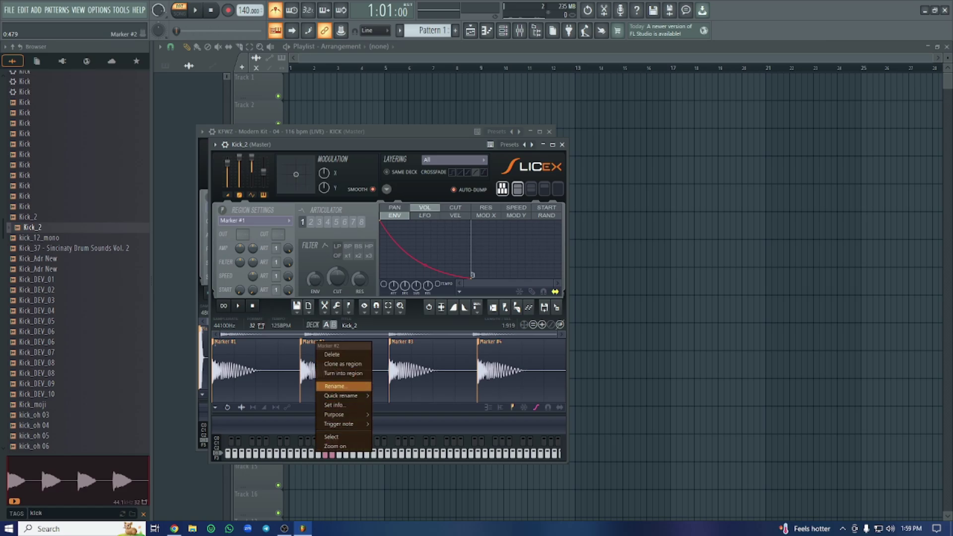
left_click(335, 386)
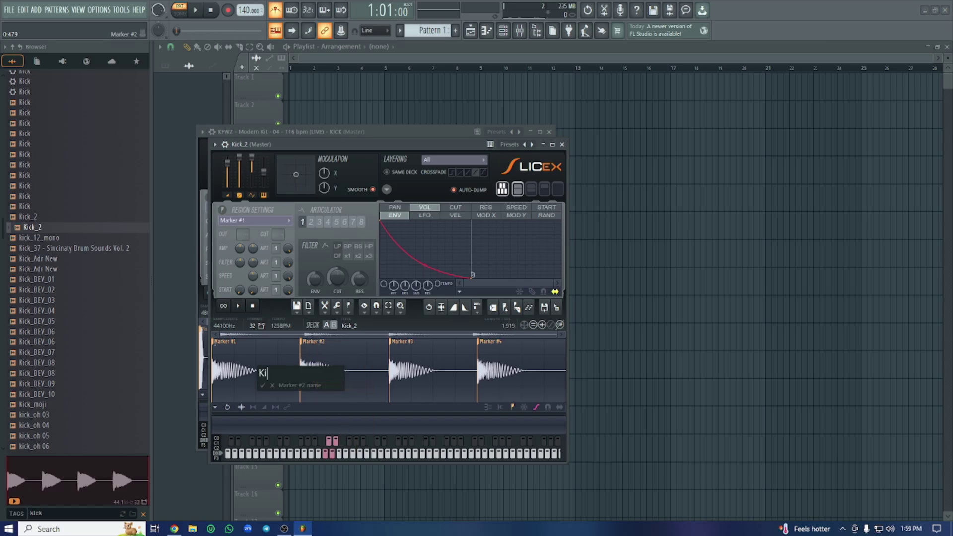
key("Return")
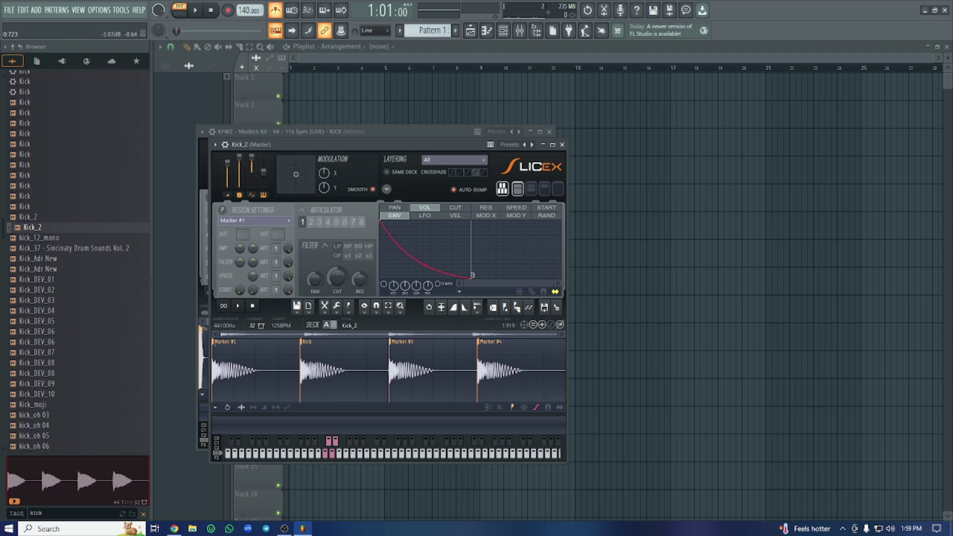
Open the Kick_2 channel's piano roll, audition the Kick slice and delete all of the channel's notes
left_click(275, 30)
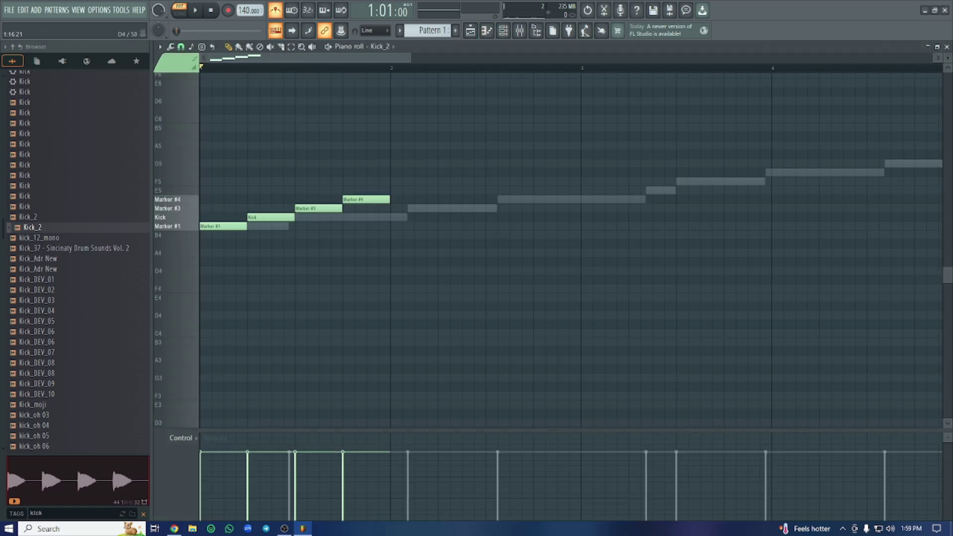
scroll(393, 313, "up", 1)
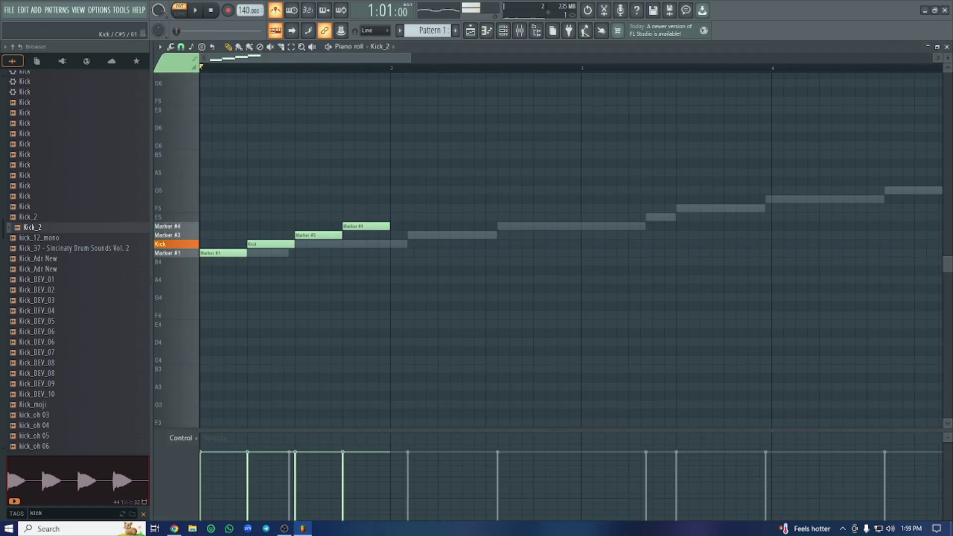
key("ctrl+a")
key("Delete")
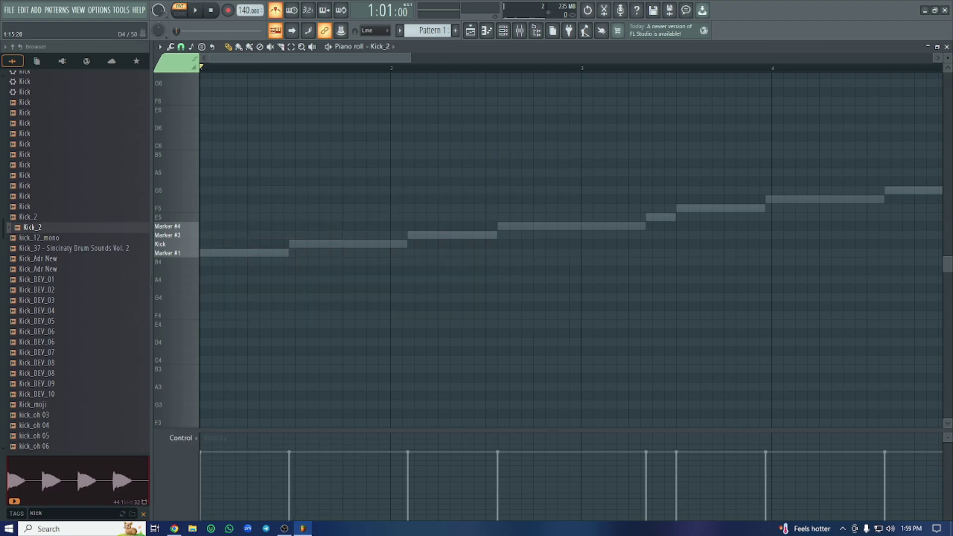
Switch the piano roll to the KFWZ Modern Kit kick channel, delete the Marker #5 to Marker #21 notes and close the piano roll
right_click(256, 253)
scroll(571, 249, "down", 6)
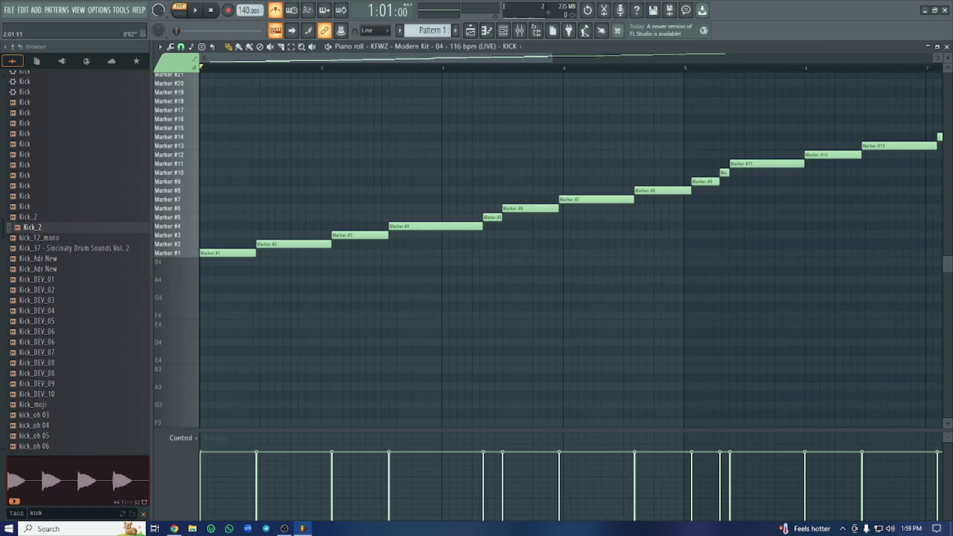
scroll(571, 249, "up", 5)
mouse_move(791, 143)
left_mouse_down()
mouse_move(767, 167)
mouse_move(325, 355)
left_mouse_up()
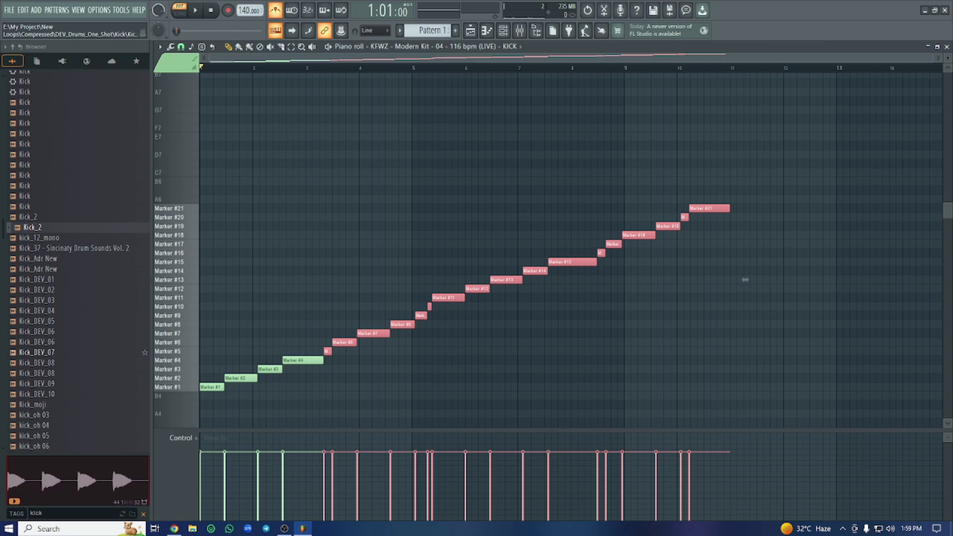
key("Delete")
left_click(947, 47)
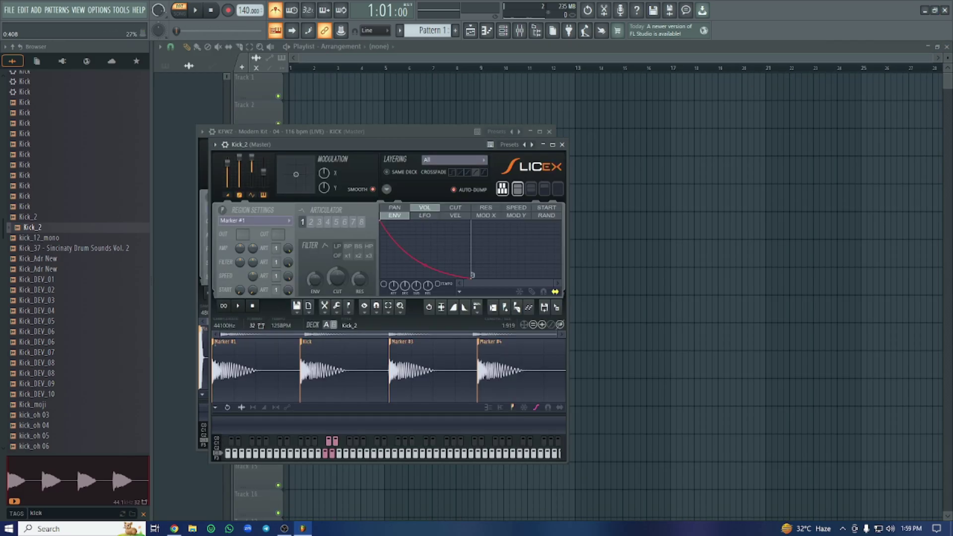
Audition kick samples further up the results around Kick Soft 118 and close both Slicex windows
scroll(74, 248, "up", 10)
left_click(37, 269)
left_click(41, 227)
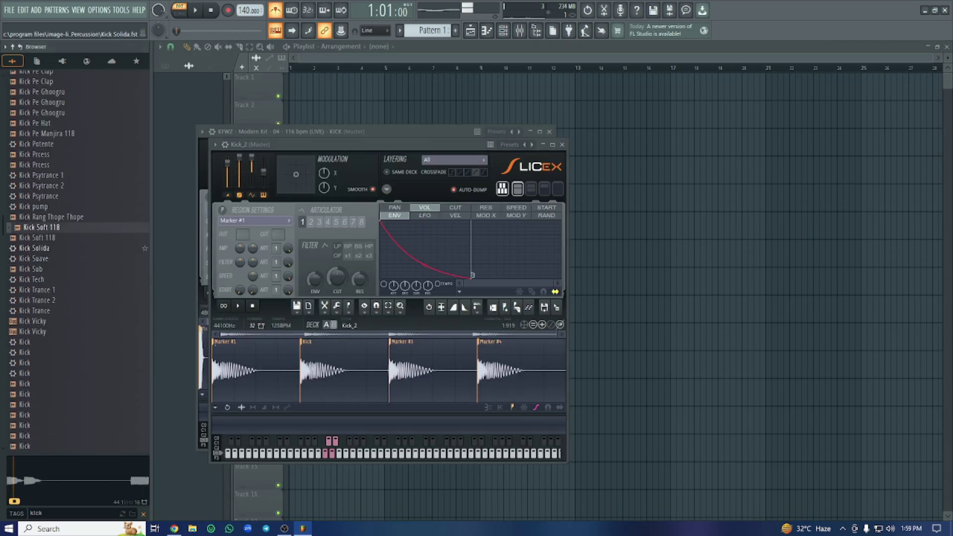
left_click(42, 227)
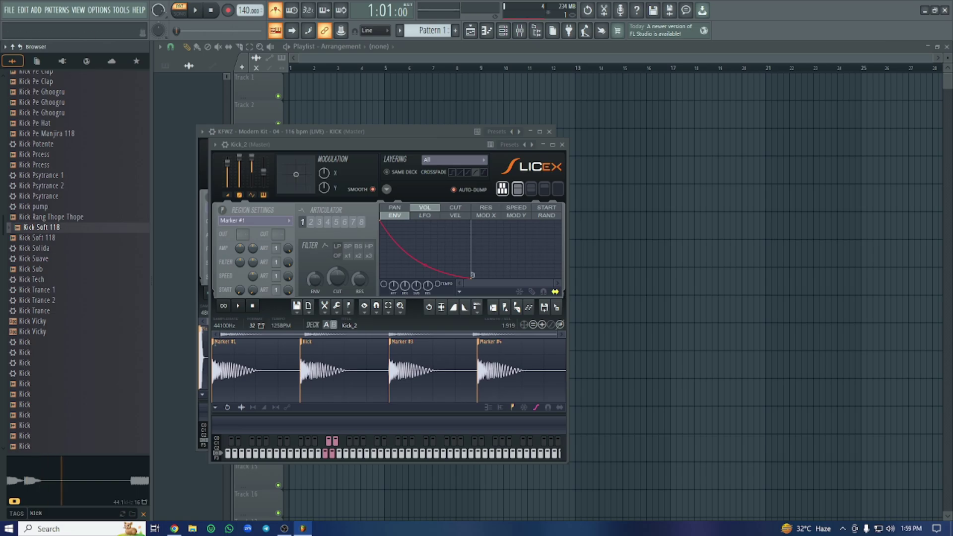
left_click(562, 144)
left_click(549, 132)
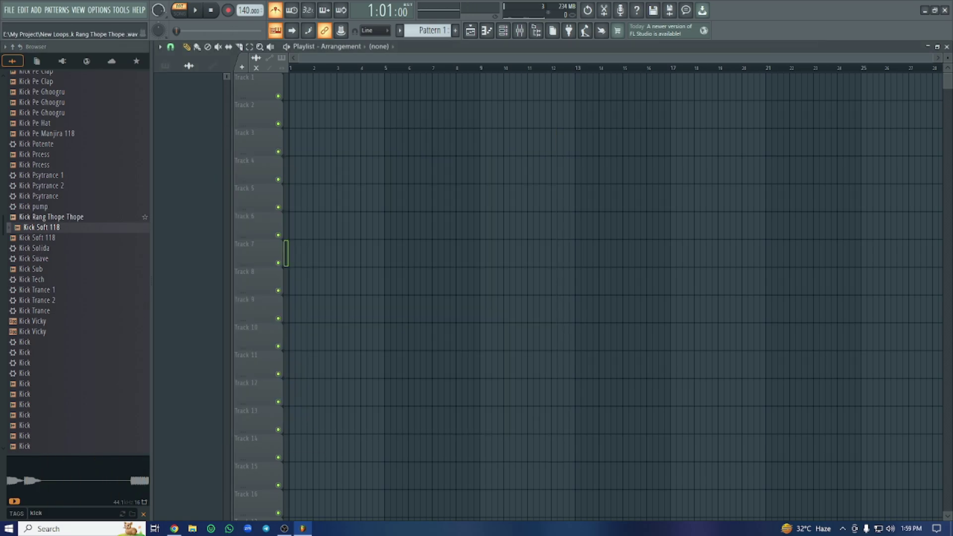
Open the Kick Soft 118 sample in a new Slicex channel and close its window
right_click(45, 221)
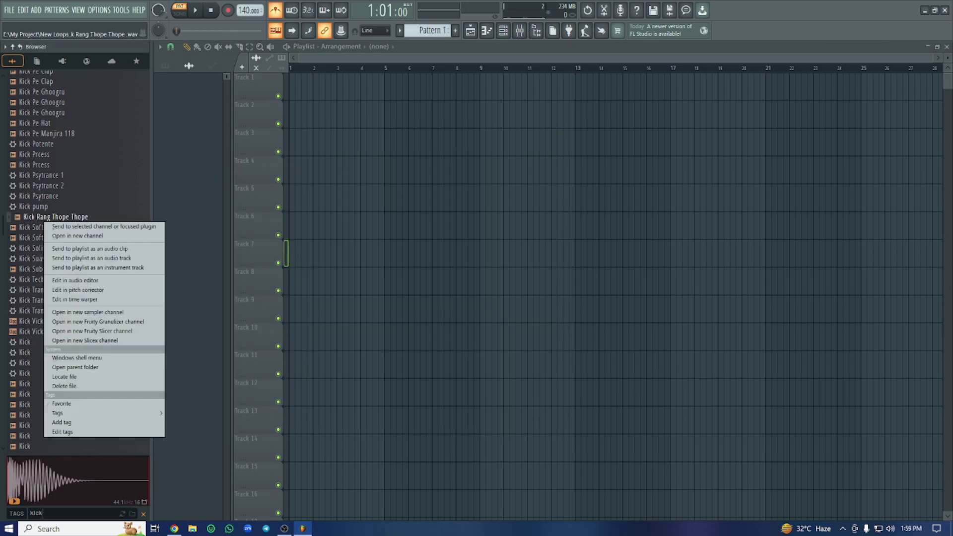
left_click(75, 249)
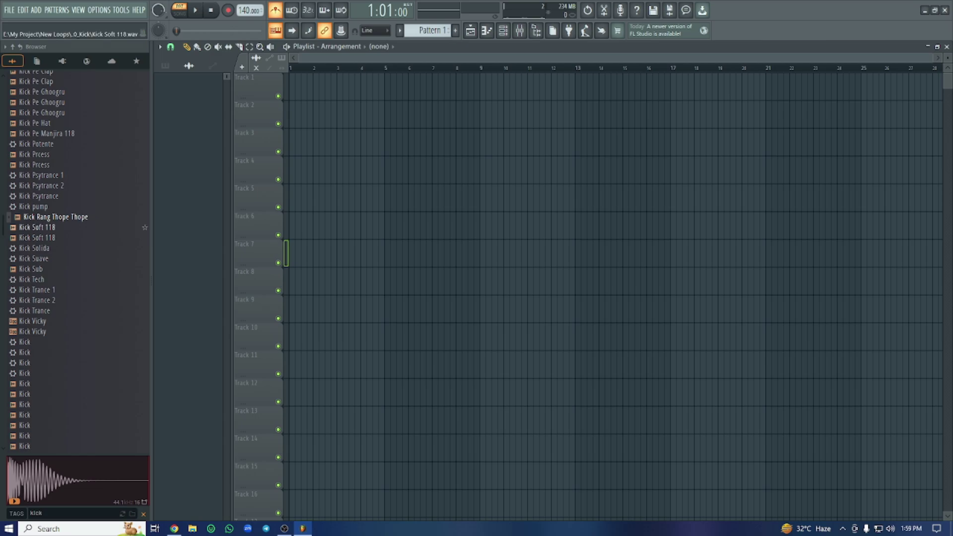
right_click(32, 228)
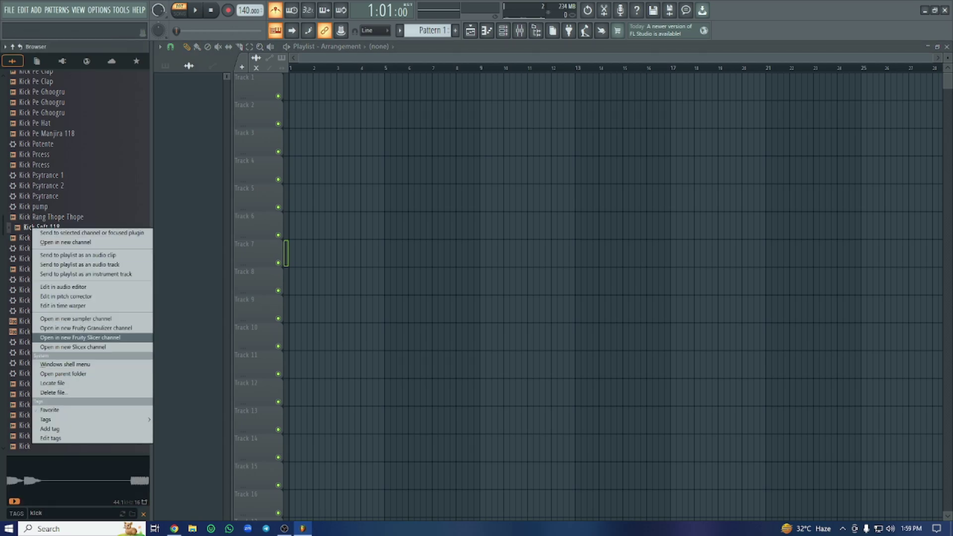
left_click(74, 234)
right_click(40, 228)
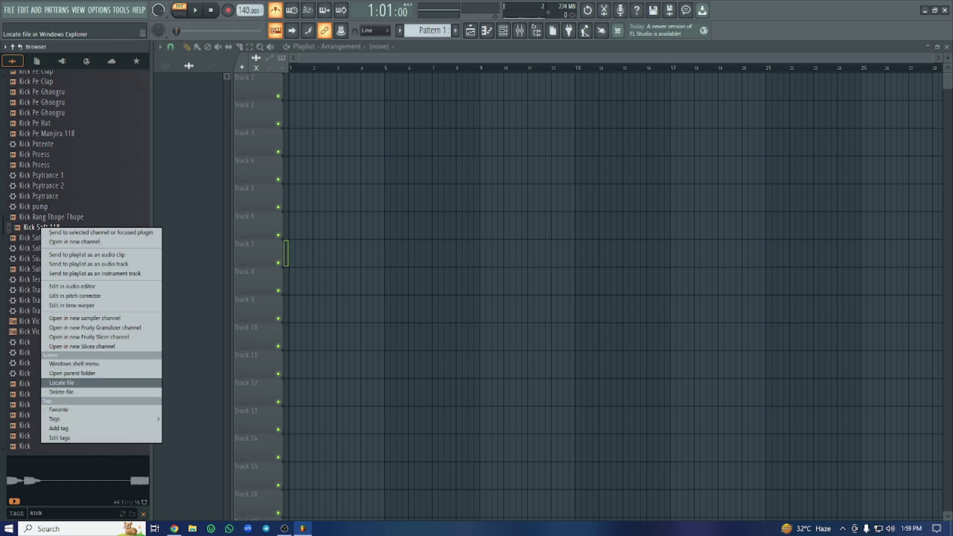
left_click(82, 346)
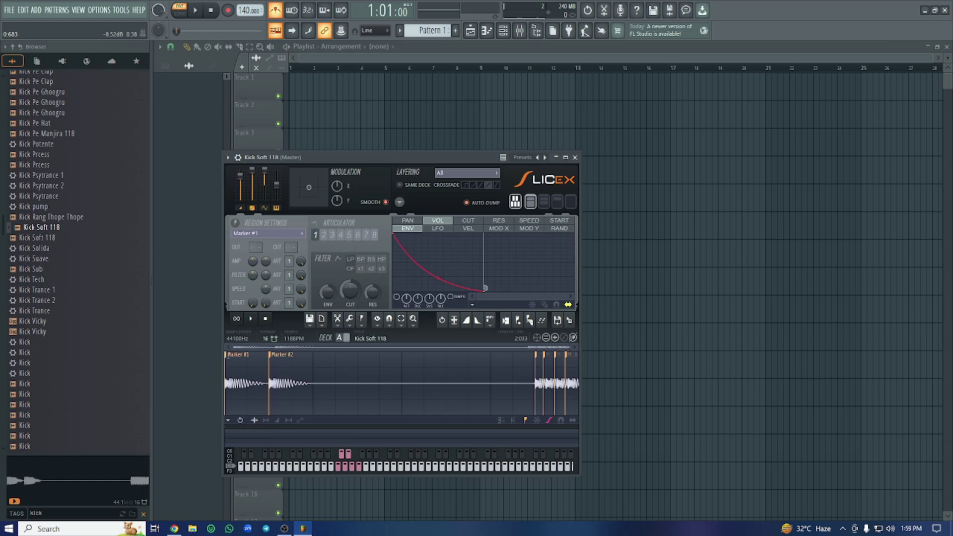
left_click(575, 157)
Audition more kick samples further down the results, through the Kicks and KSHMR kick groups
scroll(50, 384, "down", 10)
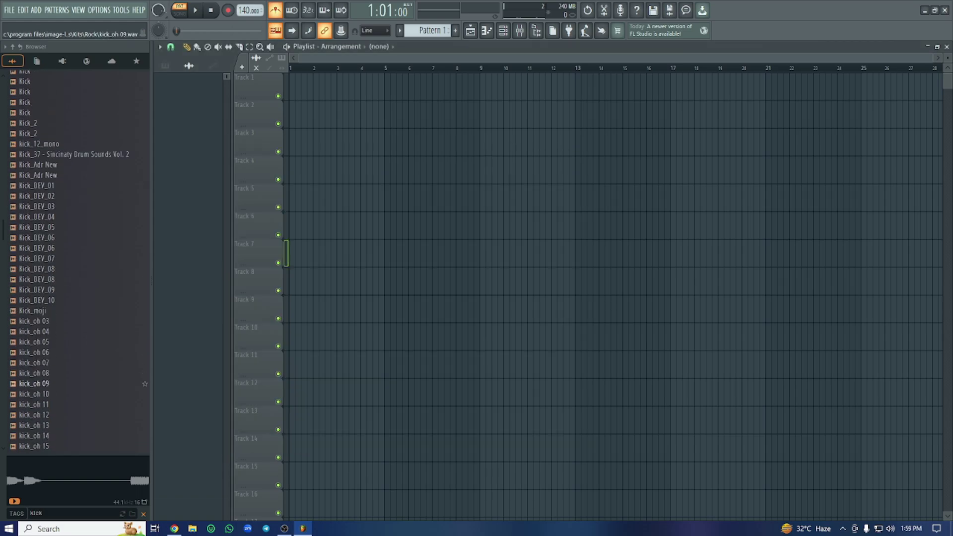
scroll(57, 363, "down", 10)
left_click(57, 374)
scroll(57, 374, "down", 8)
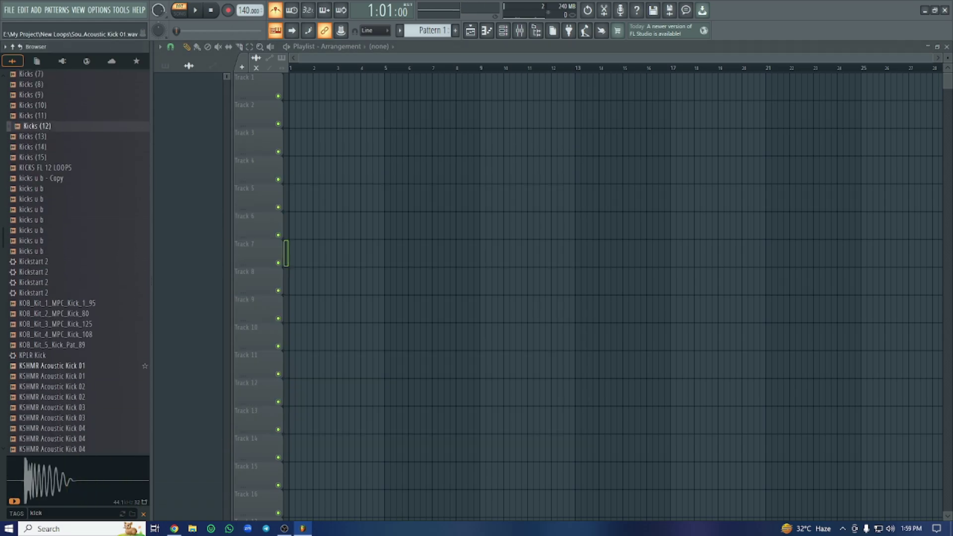
left_click(57, 384)
scroll(58, 380, "down", 8)
left_click(57, 352)
scroll(57, 349, "down", 8)
left_click(58, 343)
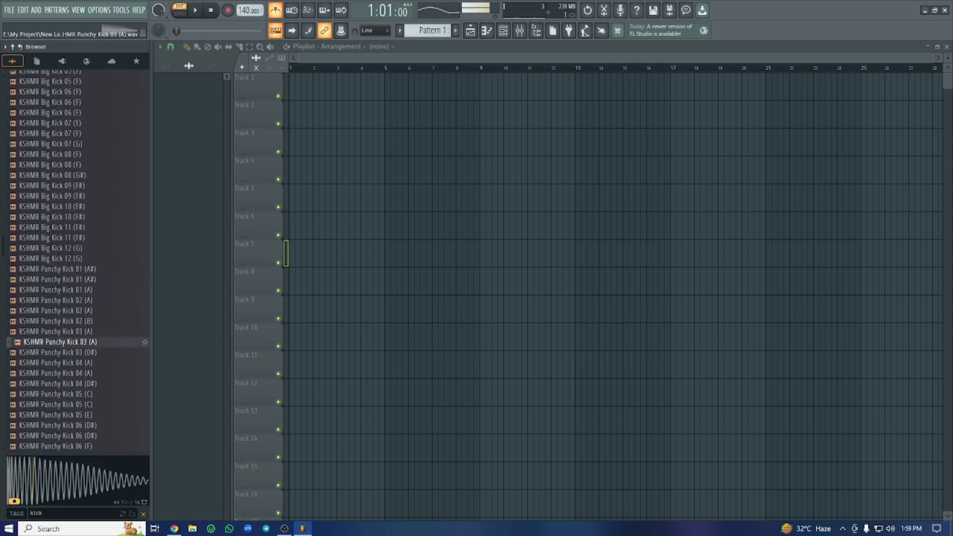
scroll(57, 342, "down", 8)
left_click(57, 353)
scroll(58, 343, "down", 20)
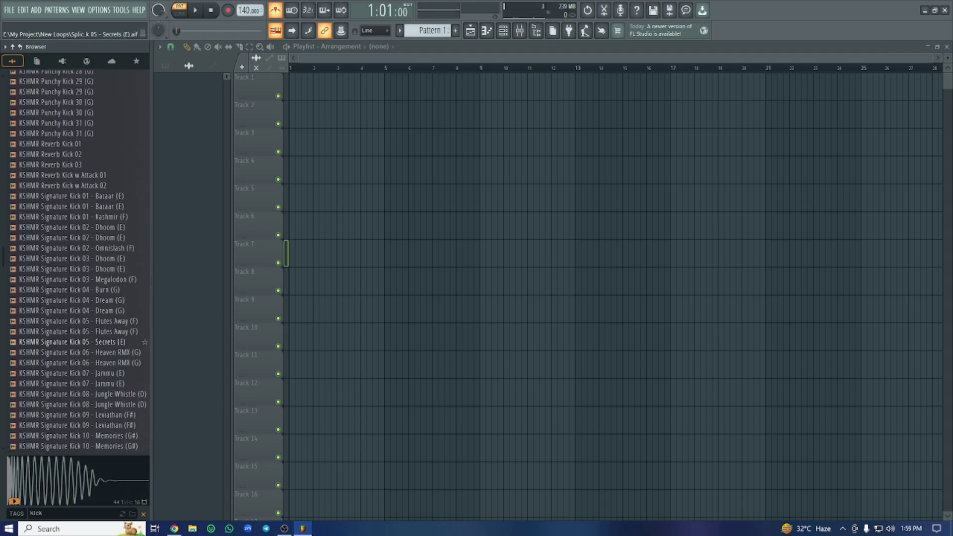
scroll(57, 353, "down", 20)
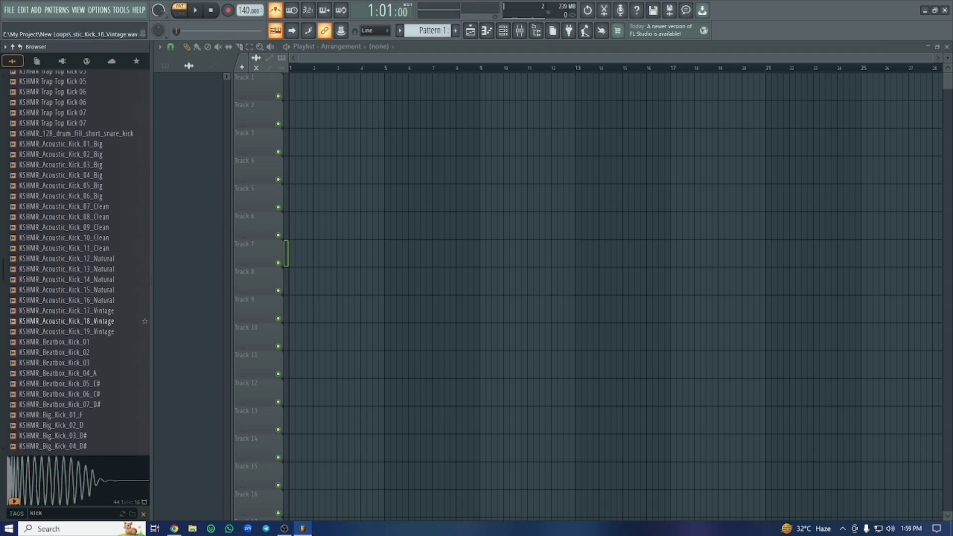
scroll(58, 394, "down", 10)
Clear the kick search and expand Splice_Sounds_of_KSHMR_Vol.4 down to the KSHMR_drum_loops_main folder
left_click(143, 514)
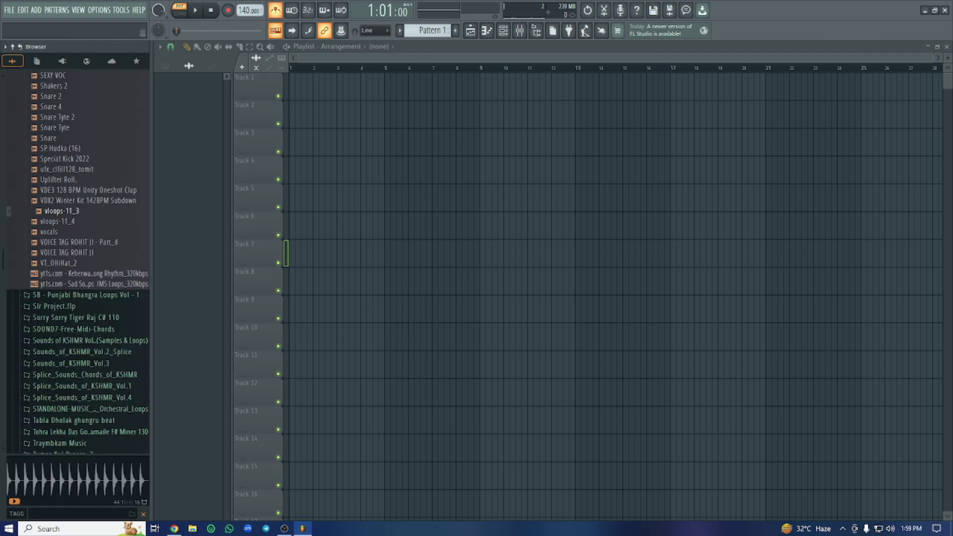
scroll(85, 133, "down", 9)
scroll(85, 239, "up", 6)
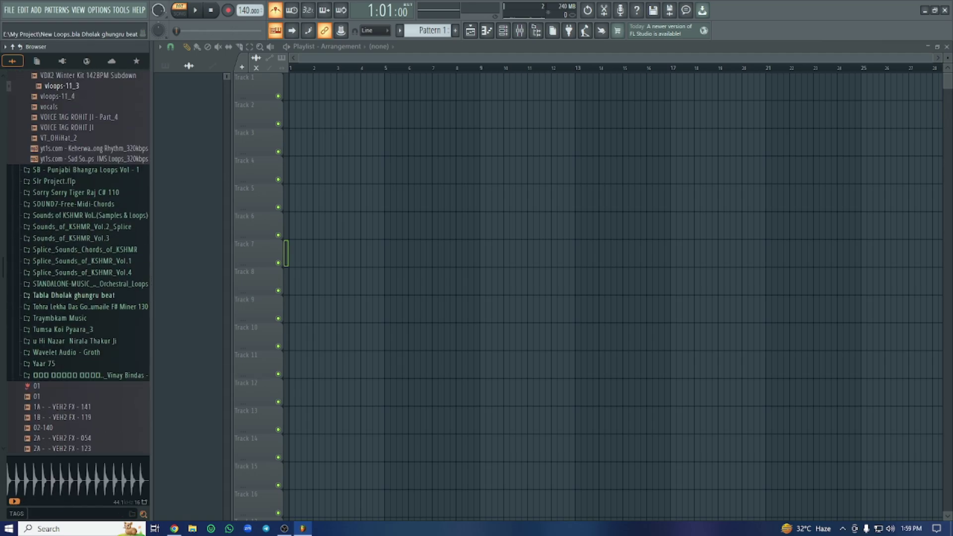
left_click(82, 272)
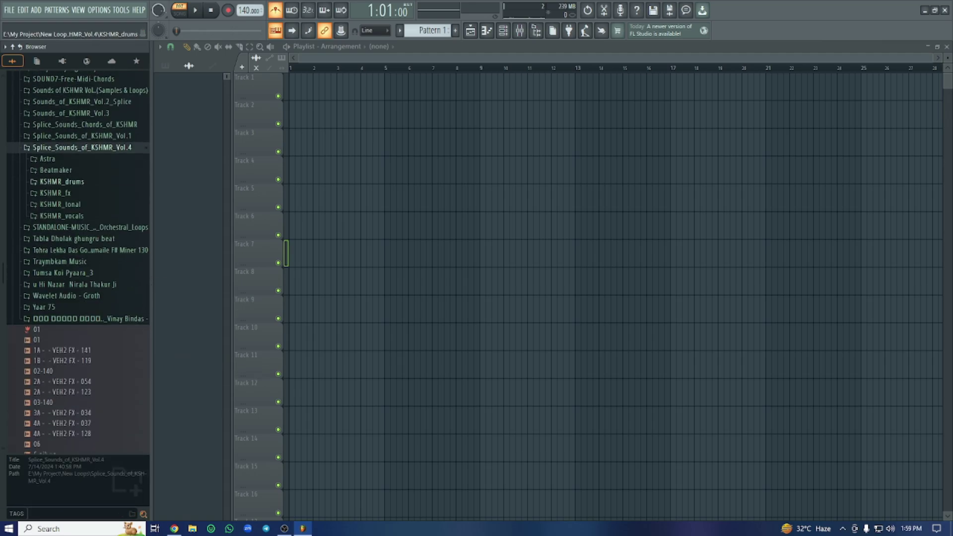
left_click(62, 182)
left_click(78, 193)
left_click(93, 205)
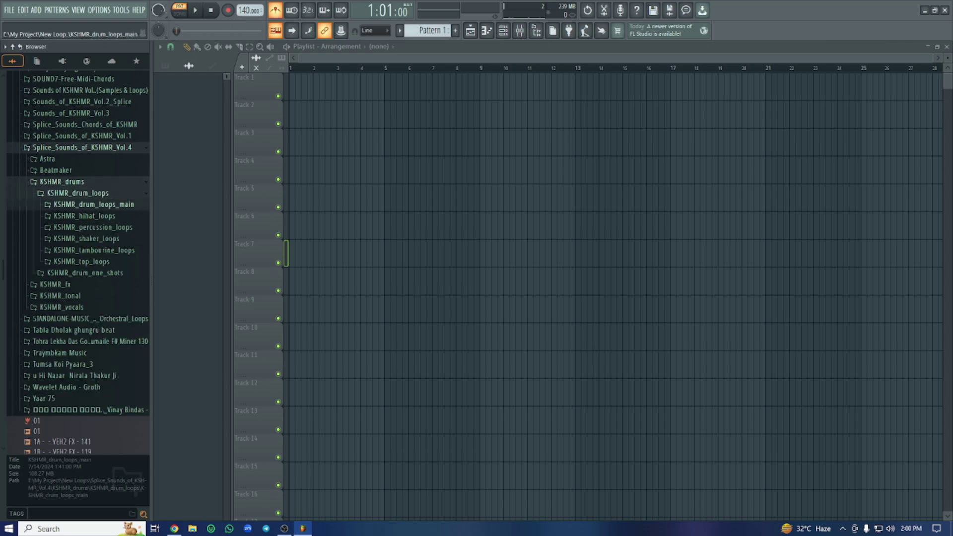
Audition KSHMR_90_drum_loop_breakbeat_bell_ting, load it into a new Slicex channel and open its piano roll
left_click(99, 222)
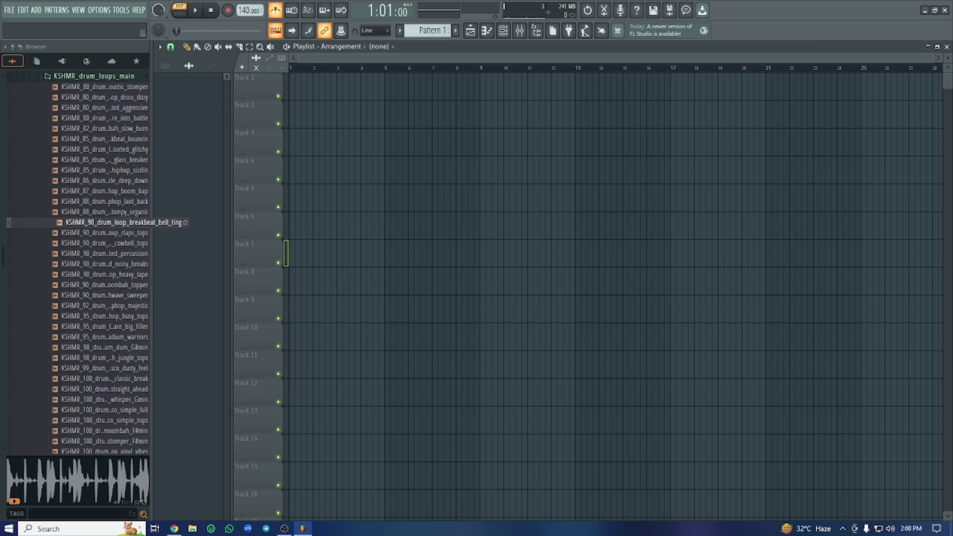
right_click(86, 221)
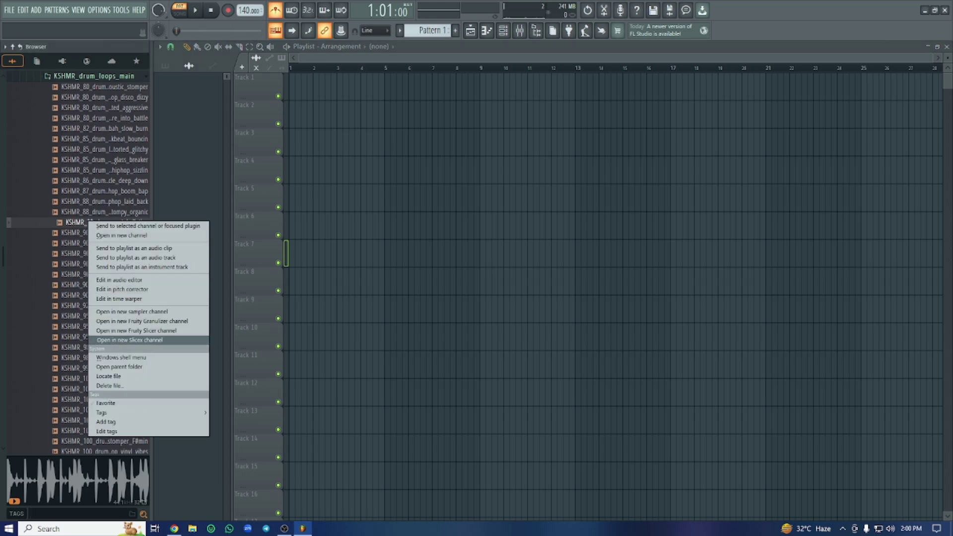
left_click(130, 341)
left_click(487, 30)
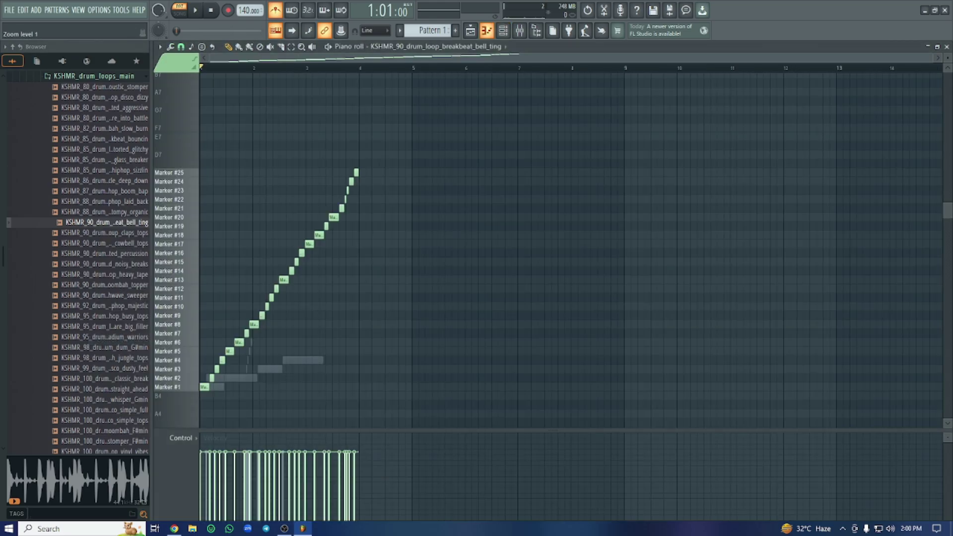
Delete the Marker #2 to Marker #25 notes of the breakbeat bell loop
mouse_move(435, 127)
left_mouse_down()
mouse_move(195, 370)
mouse_move(174, 378)
left_mouse_up()
key("Delete")
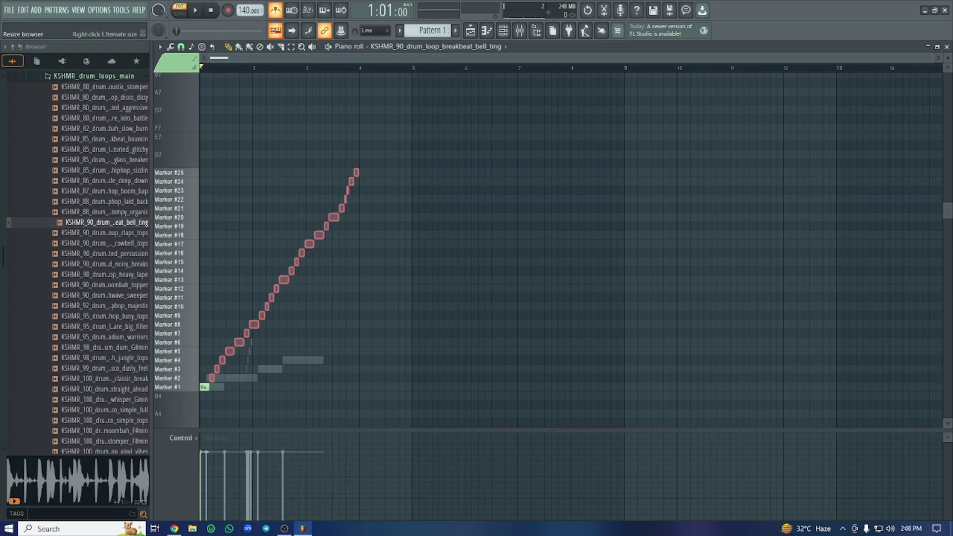
Open the breakbeat bell loop's Slicex window from the channel rack and audition its Marker #1 slice
left_click(503, 31)
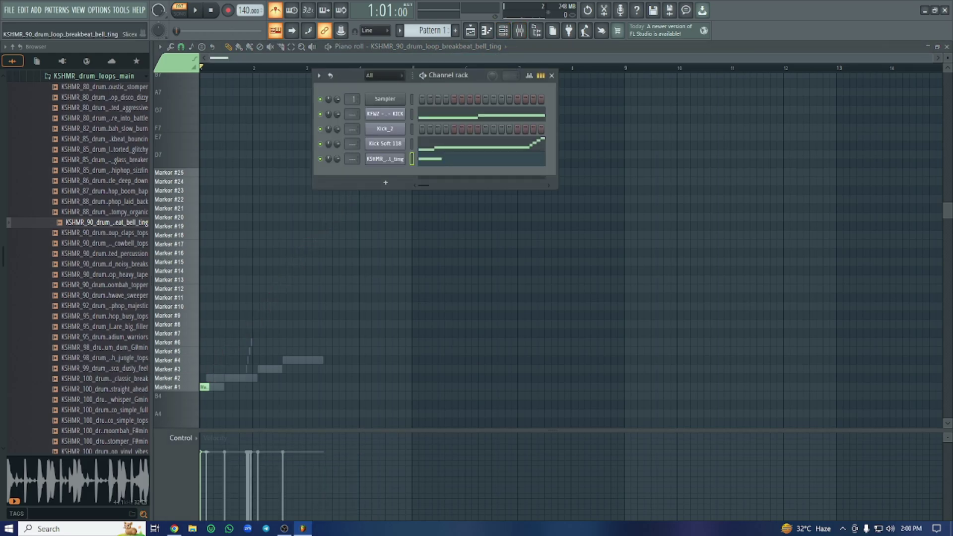
left_click(385, 159)
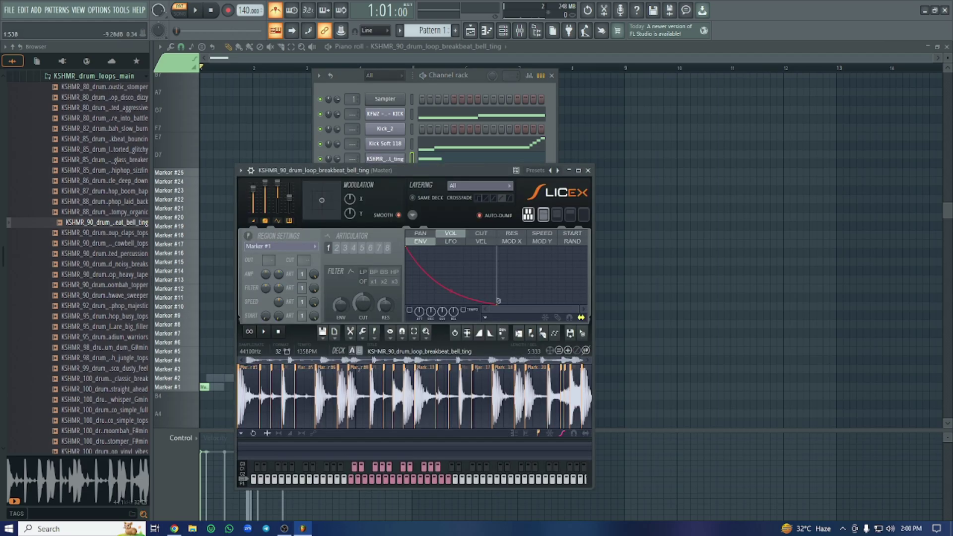
left_click(351, 479)
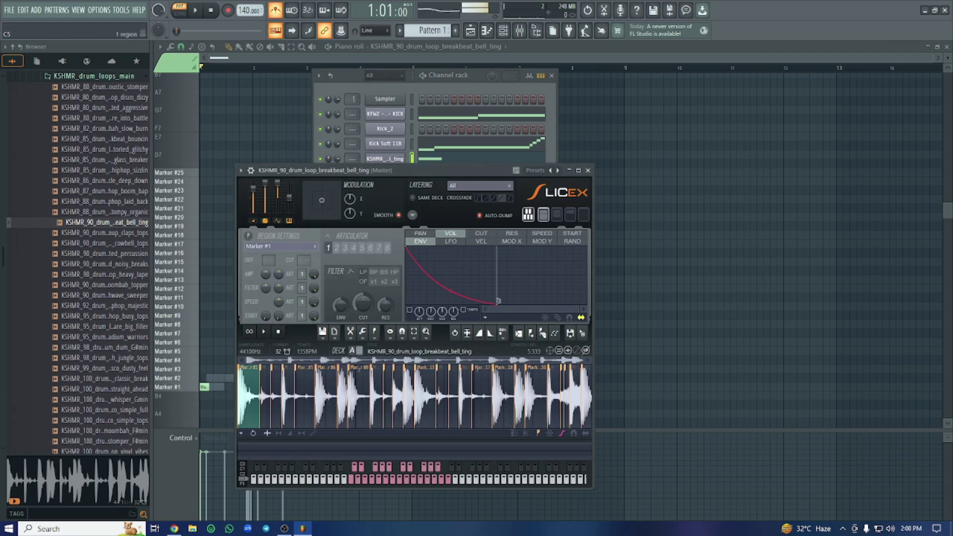
left_click(351, 479)
left_click(352, 480)
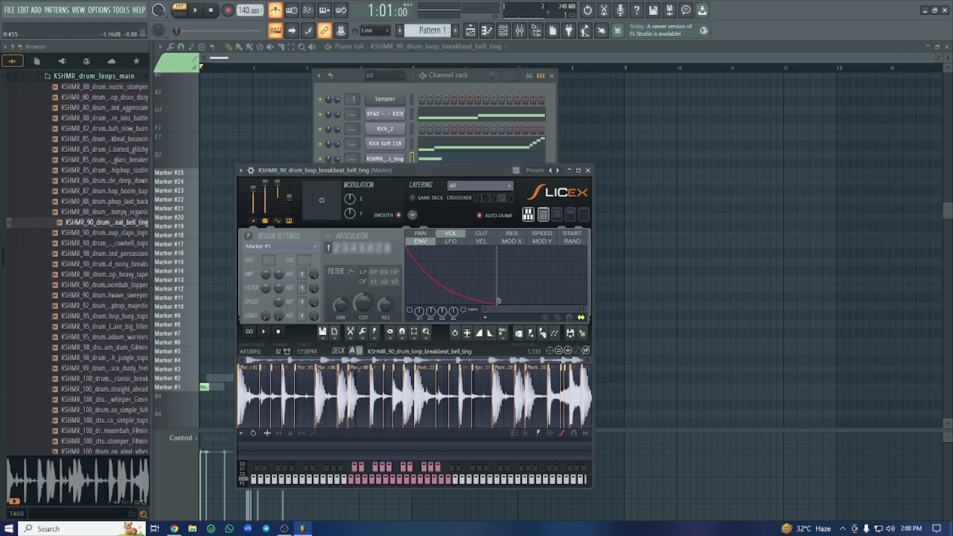
Shift Marker #2 slightly later in the loop's waveform, audition its slice, and shift Marker #3 slightly later too
scroll(250, 401, "up", 6)
scroll(249, 398, "up", 4)
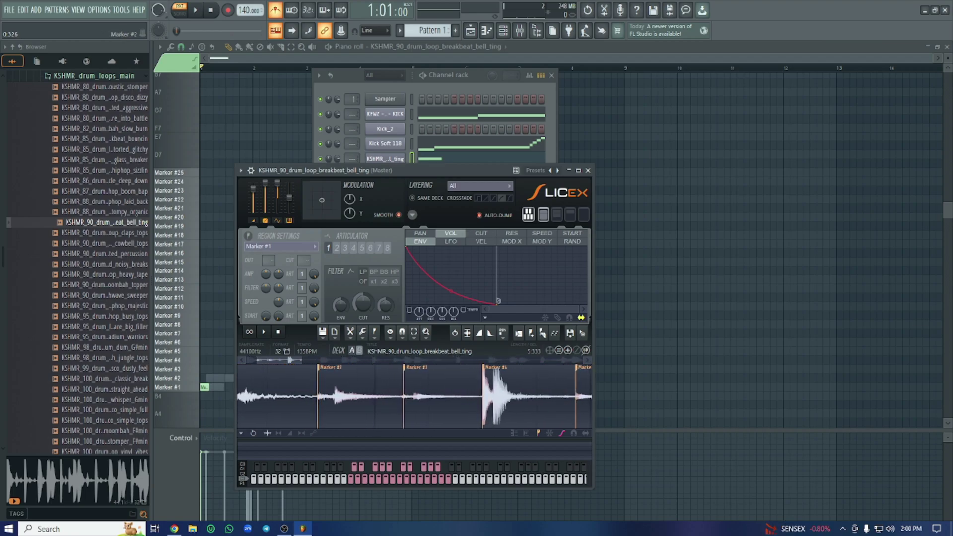
left_click_drag(238, 368, 365, 368)
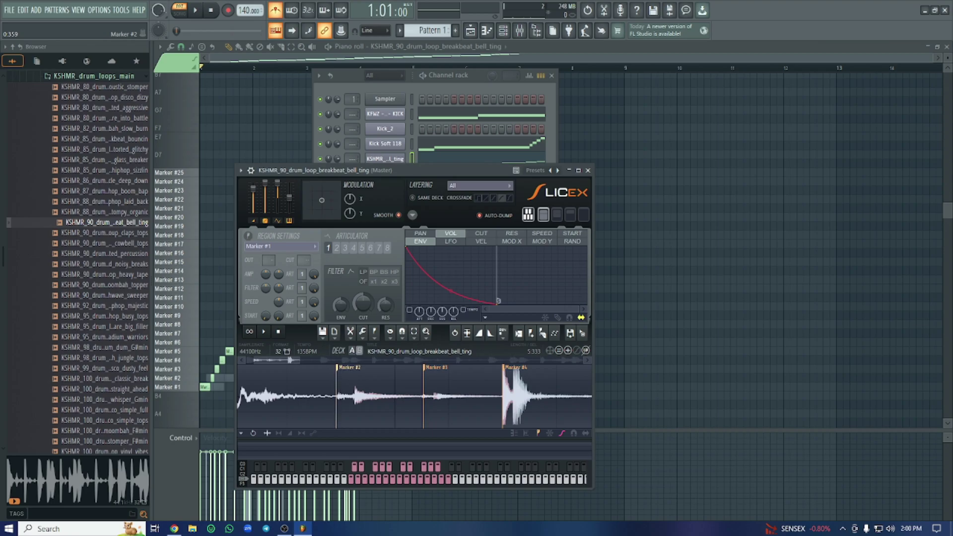
left_click(354, 467)
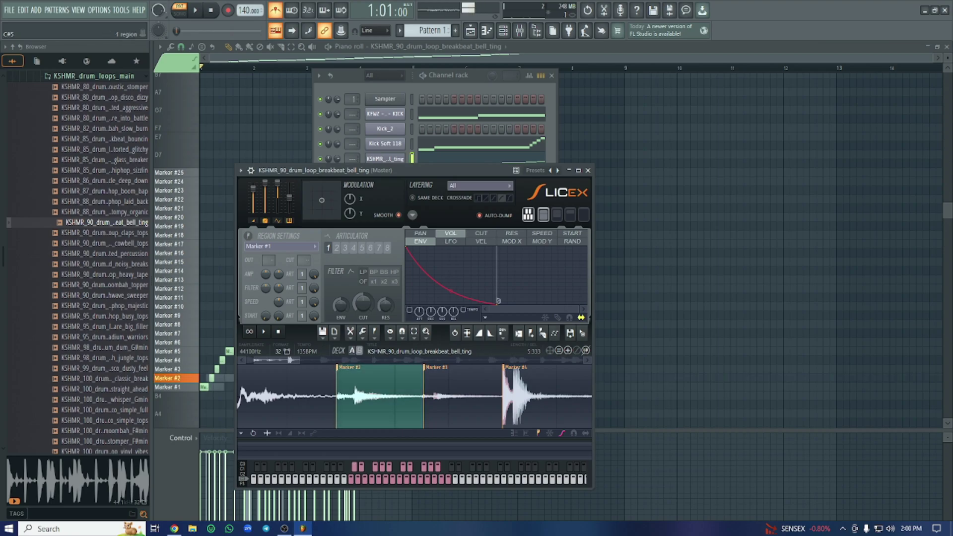
left_click(355, 467)
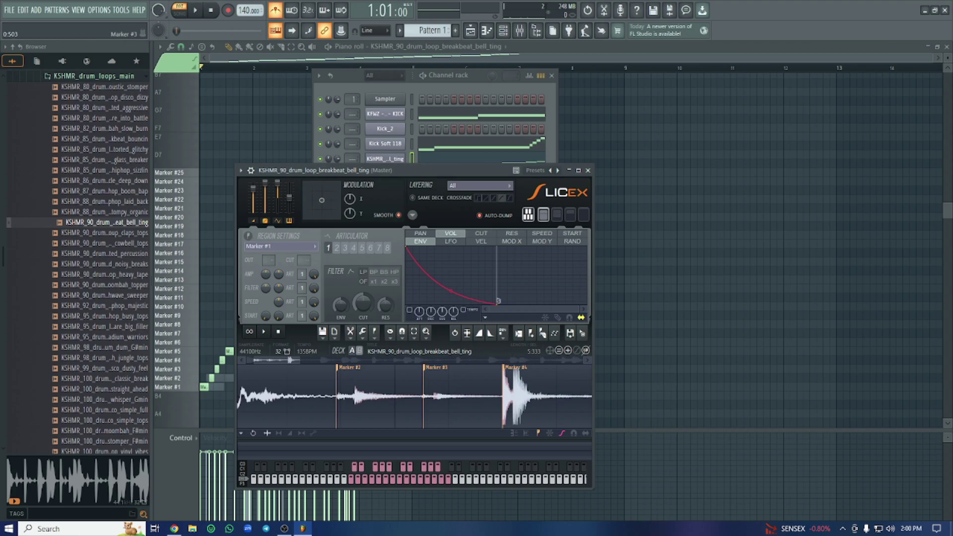
mouse_move(423, 370)
left_mouse_down()
mouse_move(462, 369)
mouse_move(432, 370)
left_mouse_up()
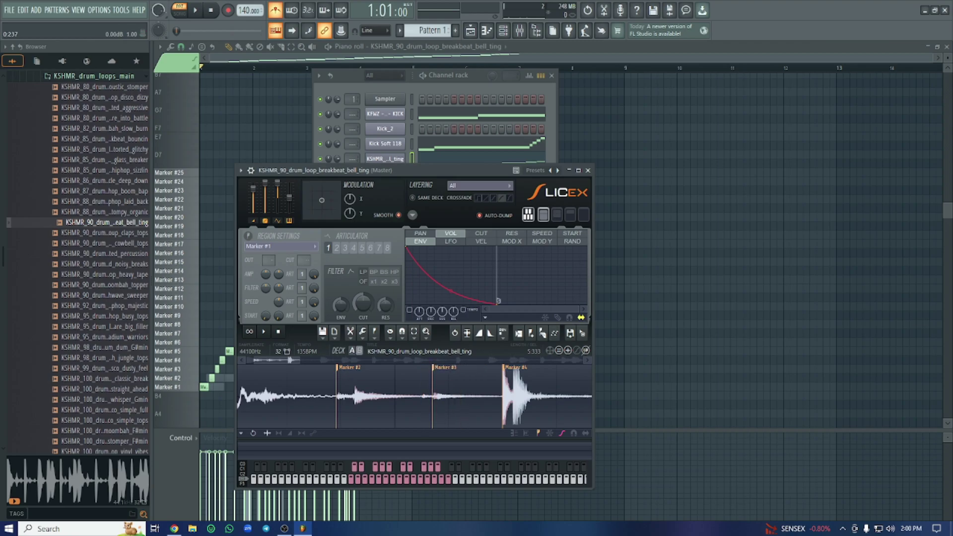
Rename Marker #2 in the breakbeat bell loop to Hat and audition the Hat slice in the piano roll
right_click(342, 368)
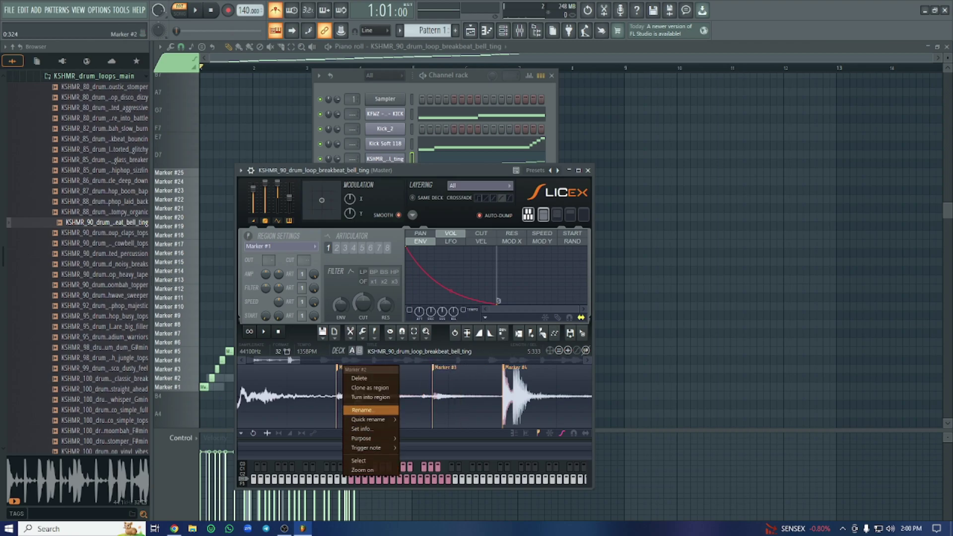
left_click(364, 411)
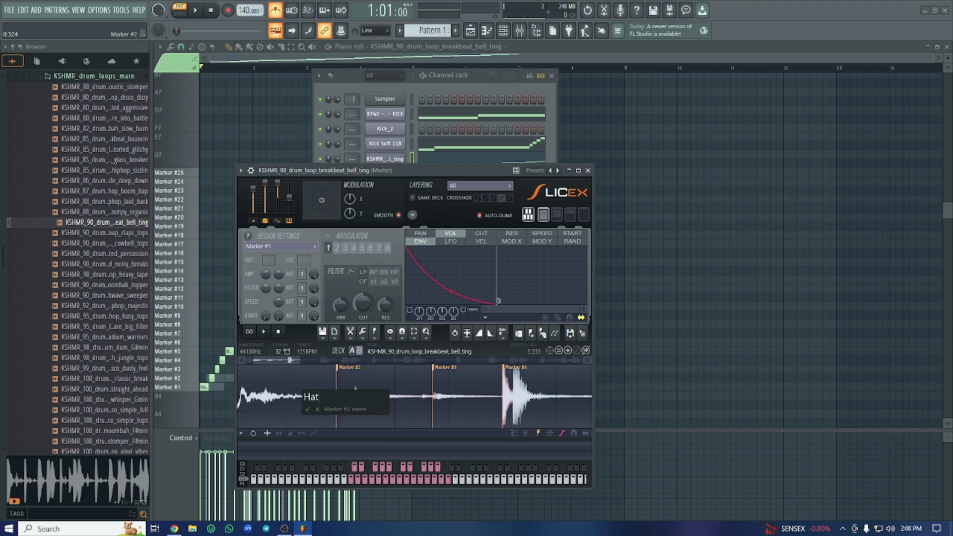
key("Return")
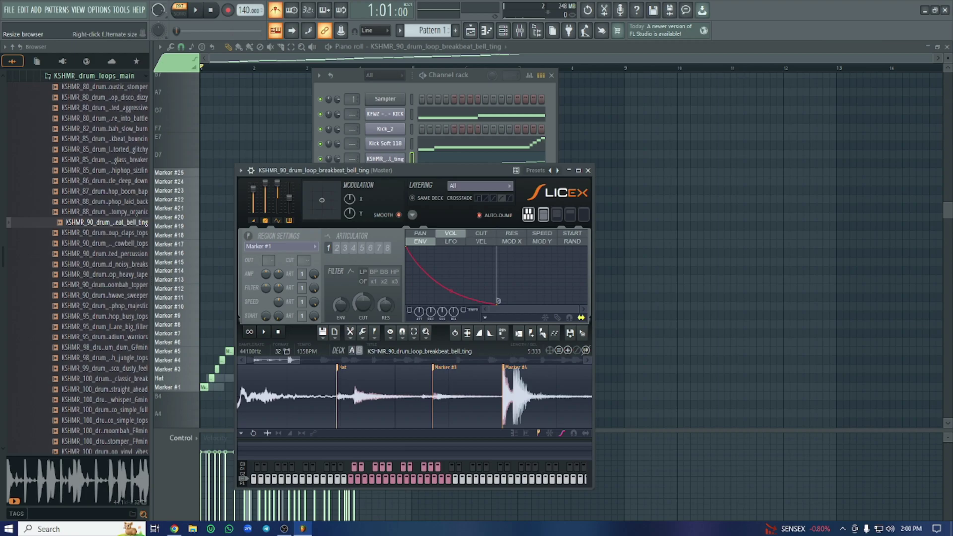
left_click(171, 378)
left_click(171, 378)
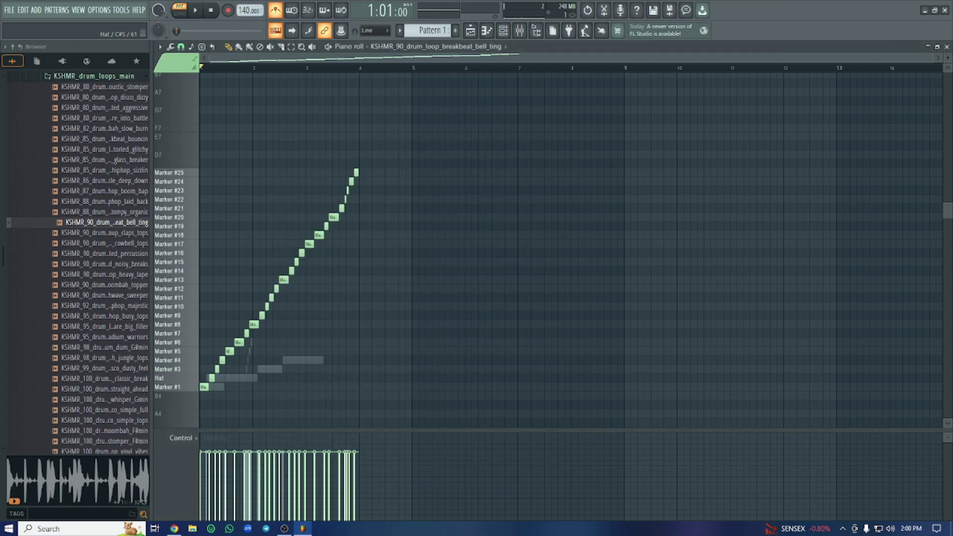
Expand the KSHMR_hihat_loops folder below the main drum loops
scroll(124, 332, "down", 1)
scroll(125, 331, "down", 10)
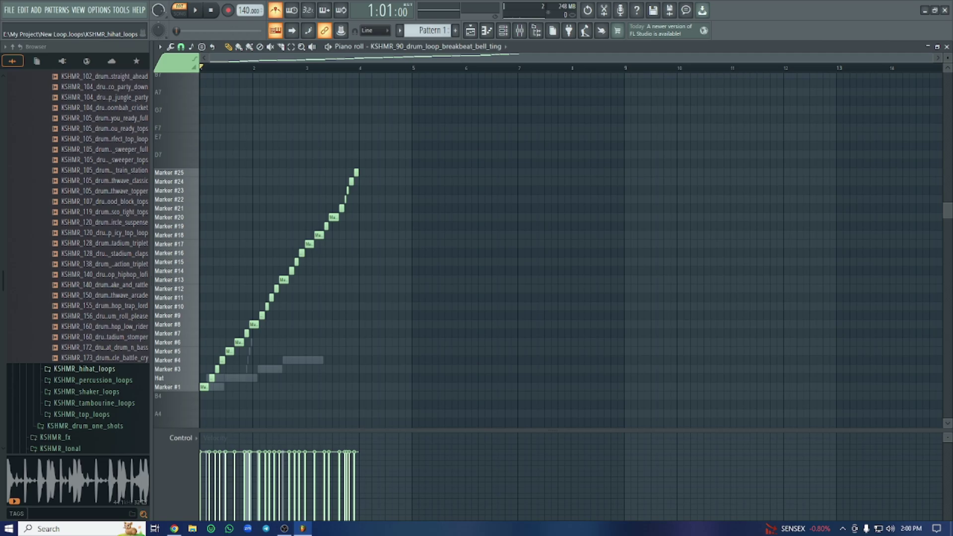
left_click(99, 368)
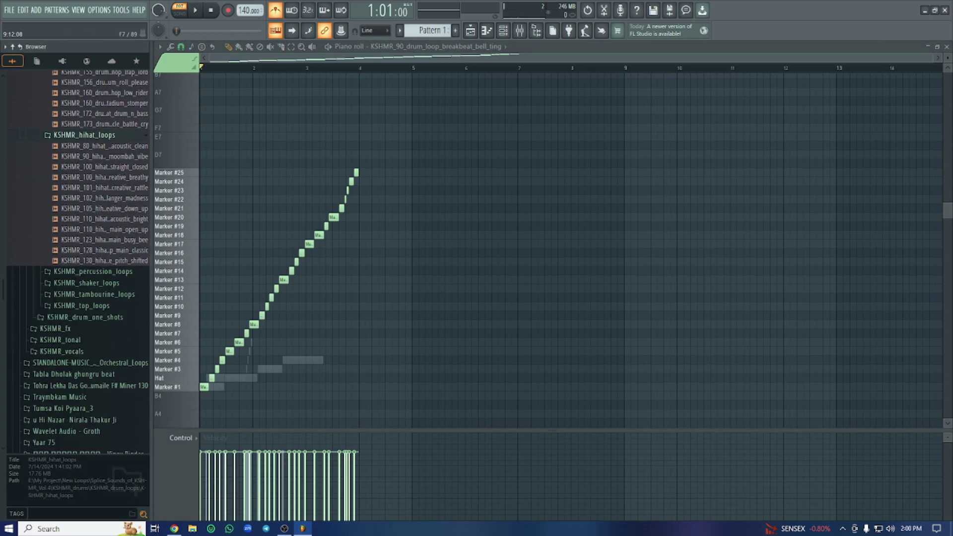
Delete all of the breakbeat bell loop channel's notes in the piano roll
key("ctrl+a")
scroll(323, 248, "down", 3)
key("Delete")
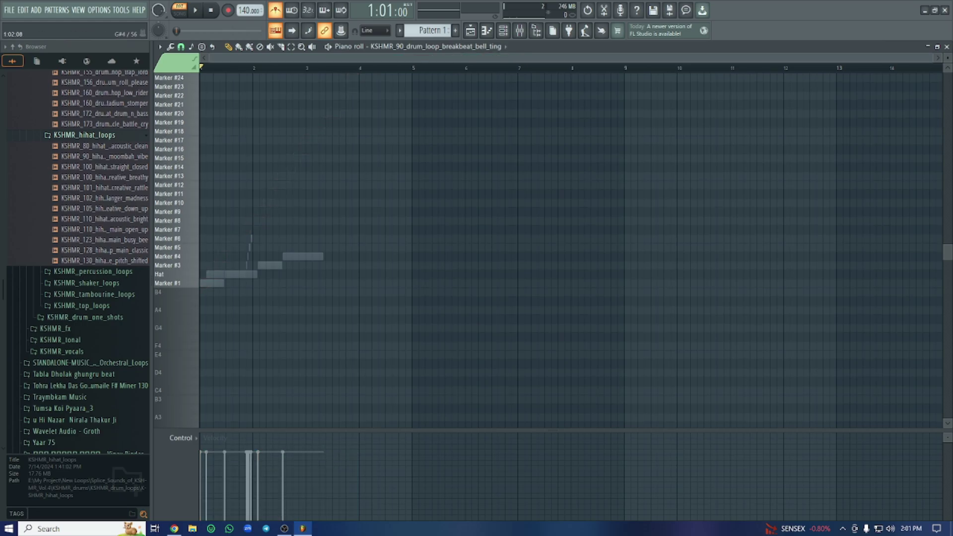
Delete all notes of the KFWZ Modern Kit kick channel in the piano roll
right_click(249, 274)
right_click(249, 274)
left_click_drag(400, 171, 201, 287)
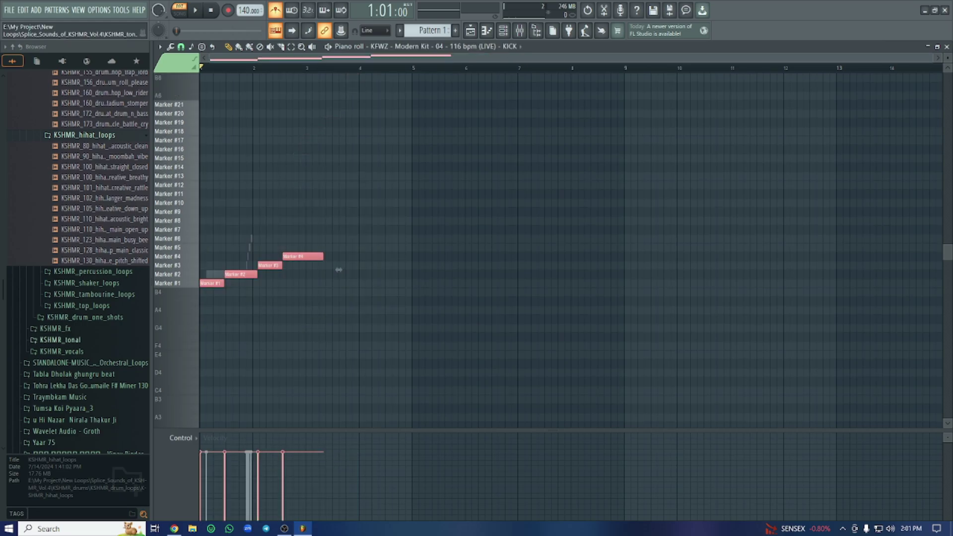
key("Delete")
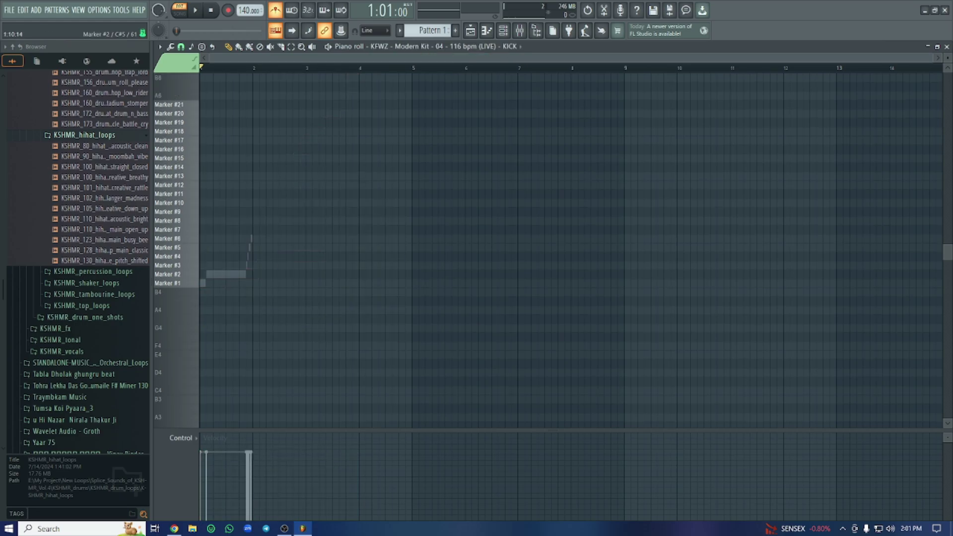
Delete all of the Kick Soft 118 channel's notes and close the piano roll
right_click(232, 275)
right_click(232, 274)
left_click_drag(316, 199, 199, 365)
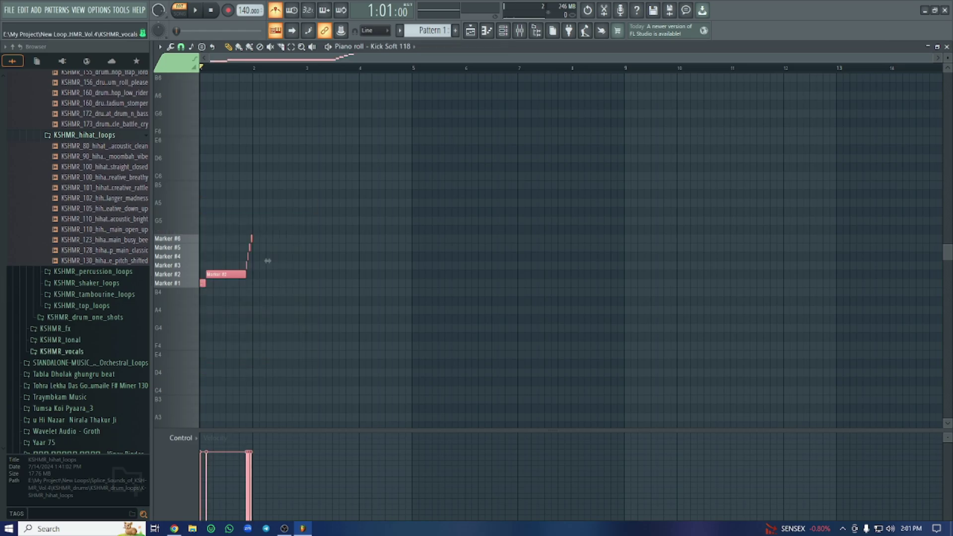
key("Delete")
key("F7")
Delete the breakbeat bell loop's audio section by section until the Slicex deck is empty
scroll(337, 401, "up", 3)
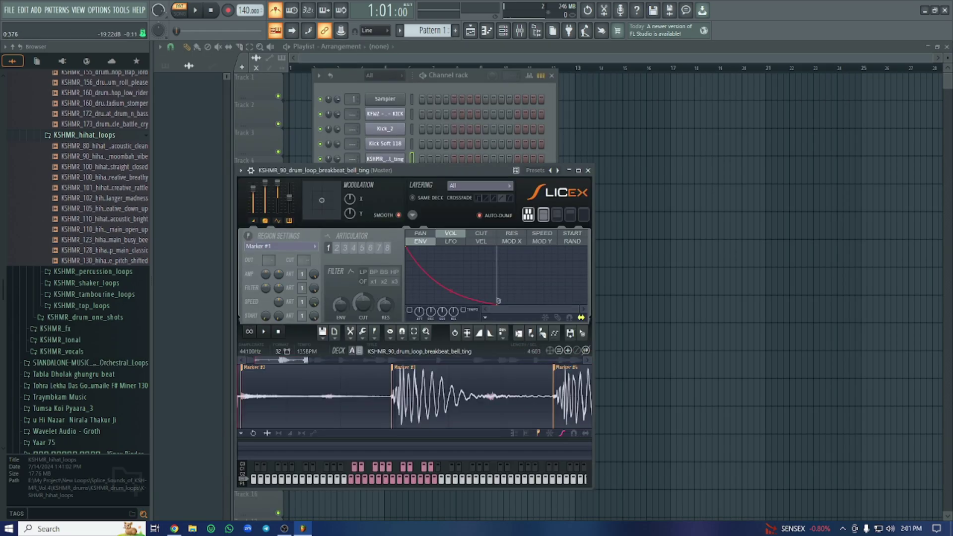
key("Delete")
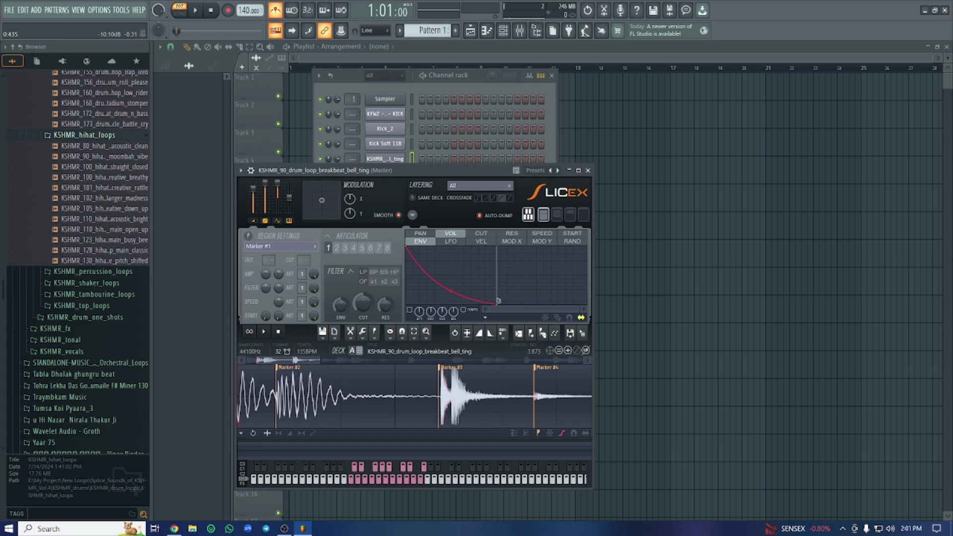
key("Delete")
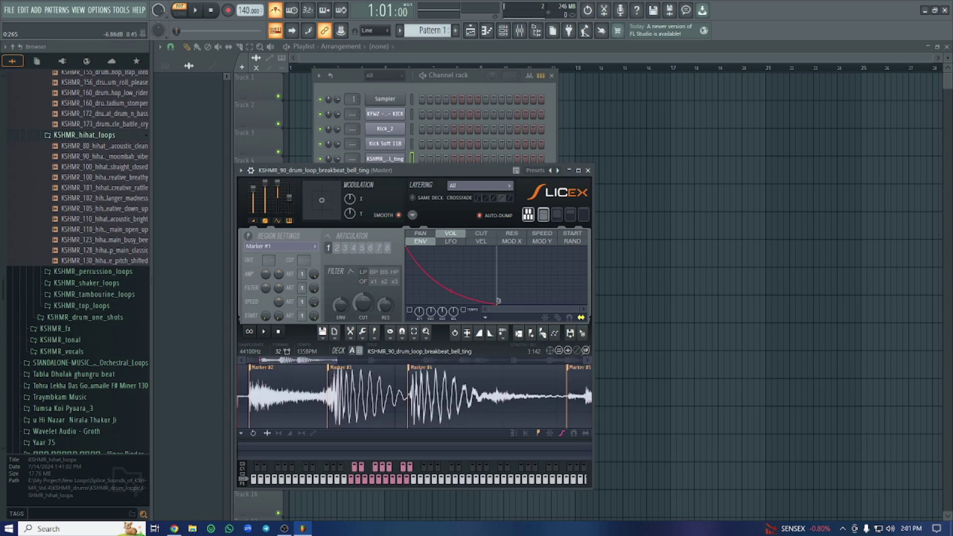
key("Delete")
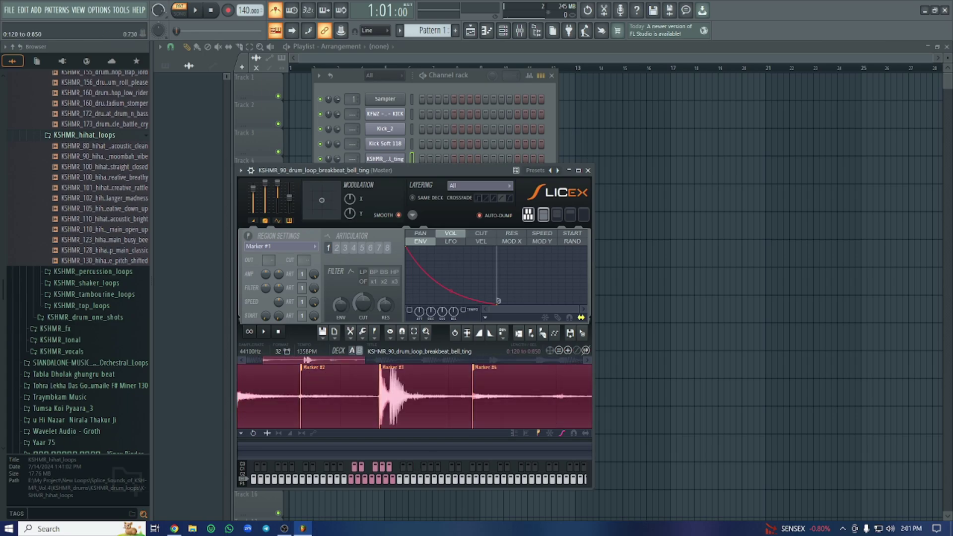
key("Delete")
left_click_drag(245, 397, 591, 397)
key("Delete")
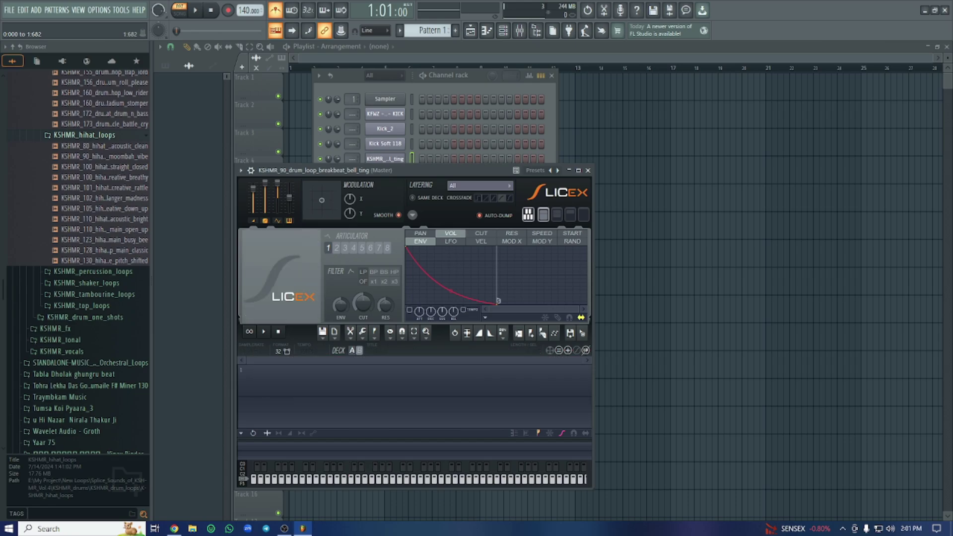
Try the KSHMR_130_hihat_loop_creative_pitch_shifted loop in the emptied Slicex deck and clear its audio
left_click_drag(104, 260, 377, 395)
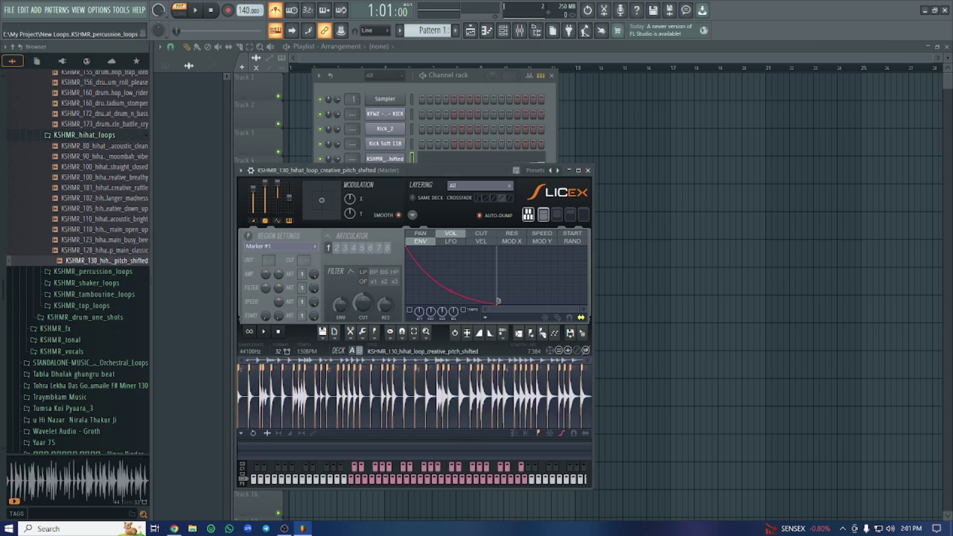
right_click(105, 260)
left_click(354, 384)
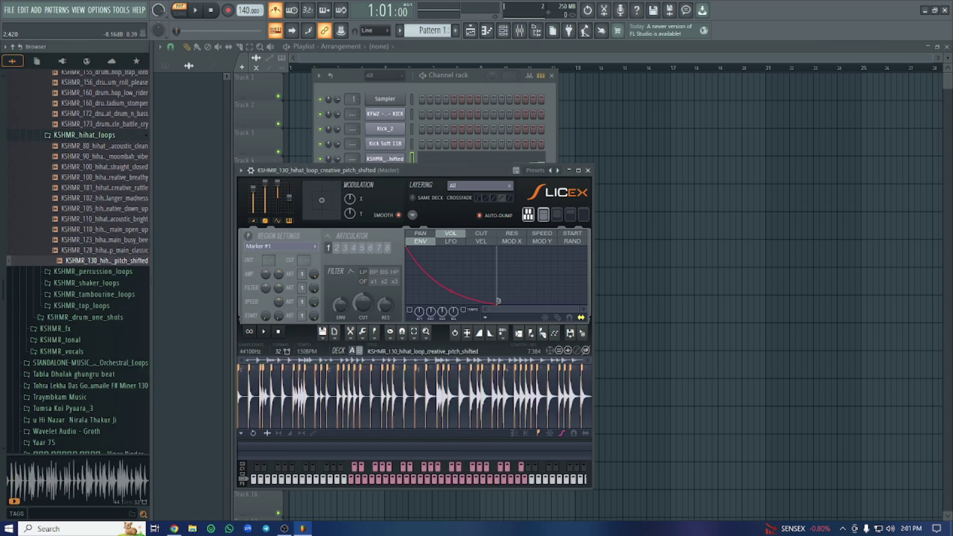
key("Delete")
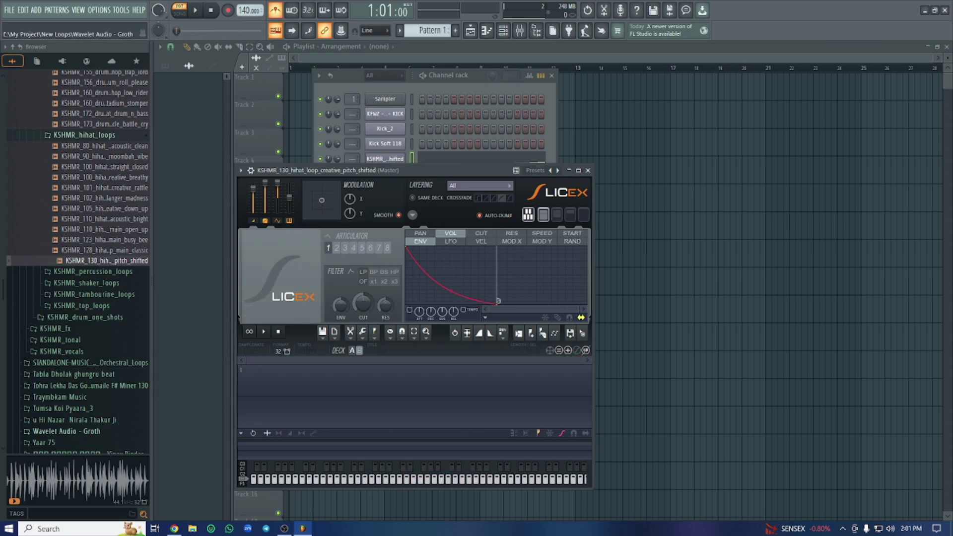
Find the Dholak Pickup 10 sample in the New Loops folder and open it in a new Slicex channel
scroll(77, 430, "down", 4)
scroll(80, 330, "down", 6)
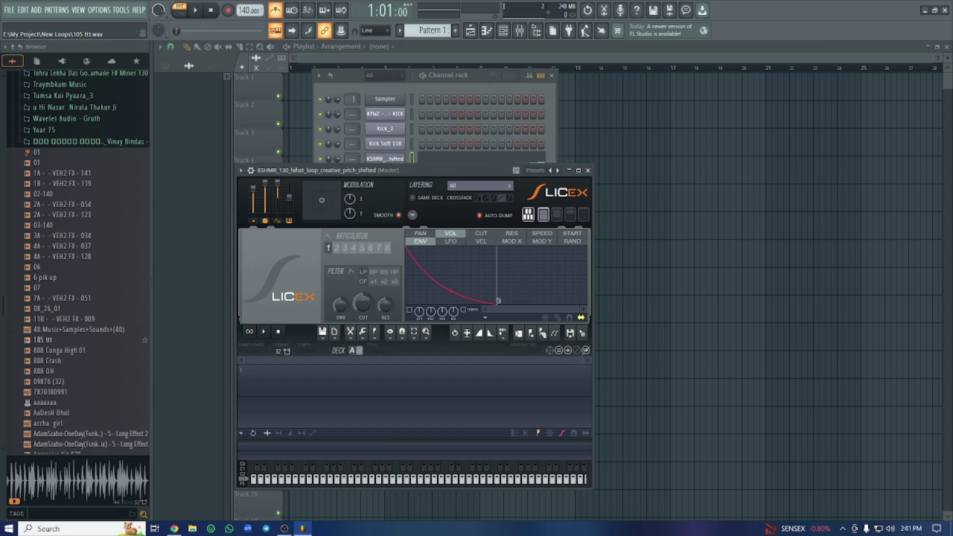
scroll(77, 338, "down", 15)
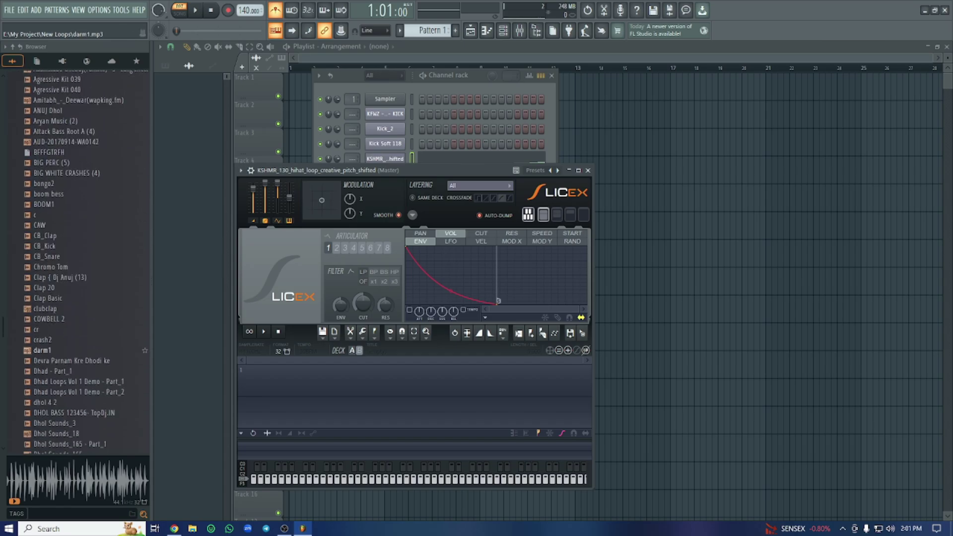
left_click(59, 340)
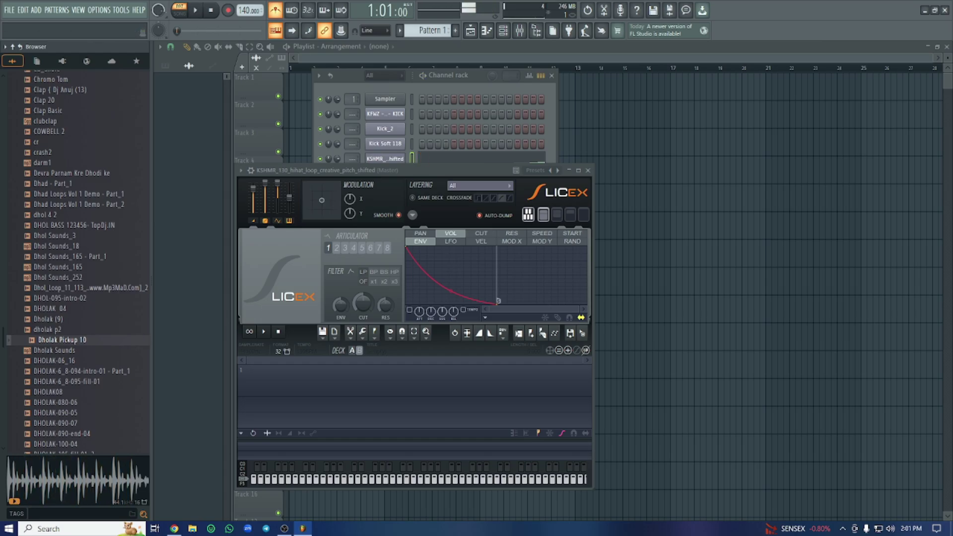
right_click(64, 340)
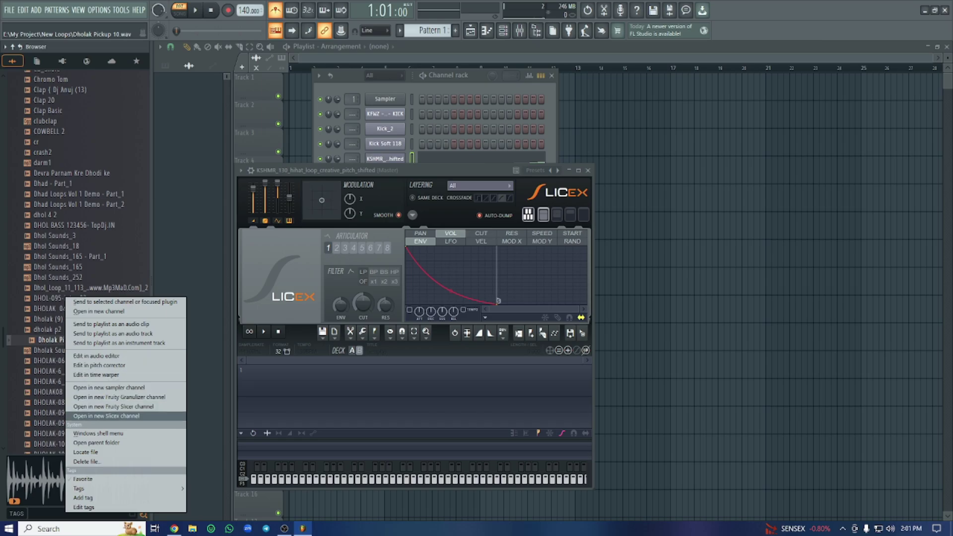
left_click(90, 416)
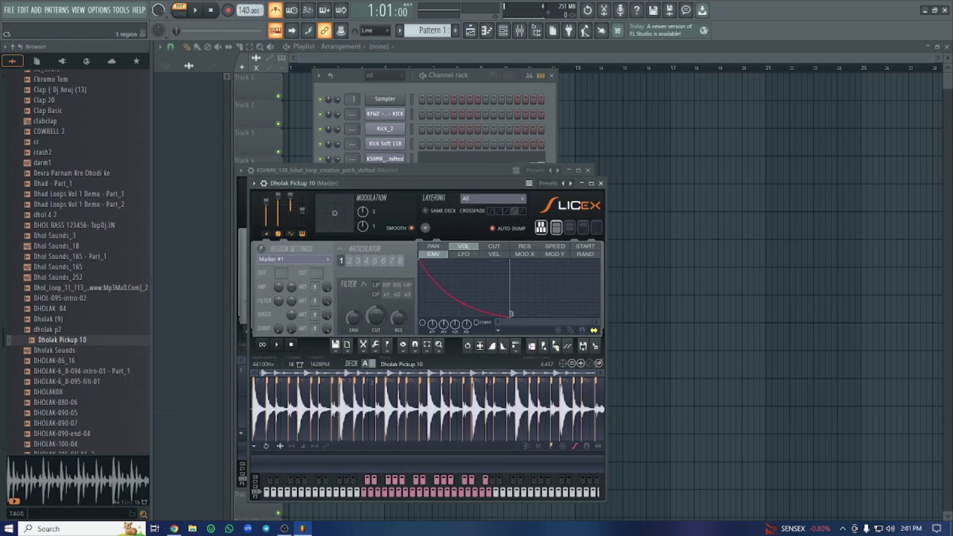
Audition the first few slices of the Dholak Pickup 10 loop by playing their notes
key("z")
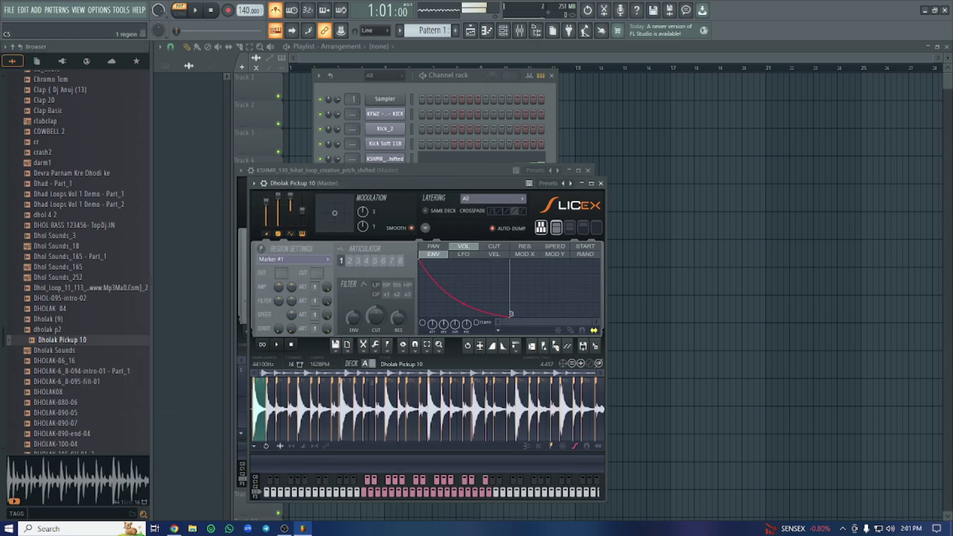
key("s")
key("z")
key("z")
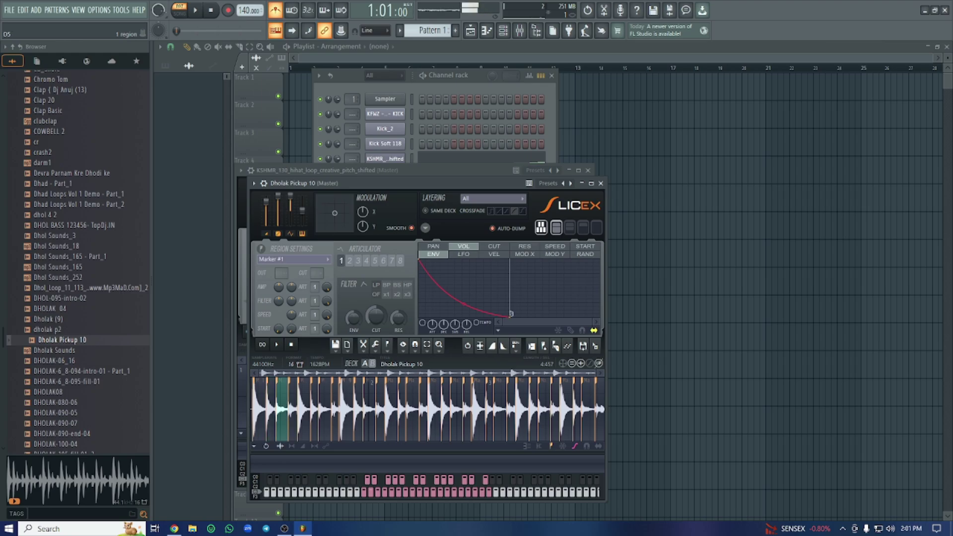
key("s")
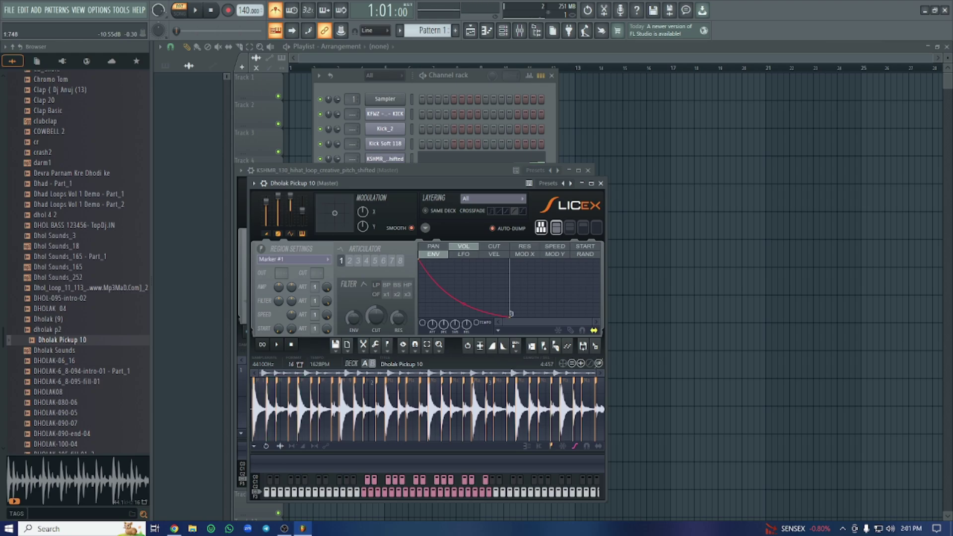
Close the emptied hihat Slicex window and shift Marker #13 of Dholak Pickup 10 slightly later, to its hit's onset
scroll(391, 417, "up", 6)
scroll(392, 417, "up", 5)
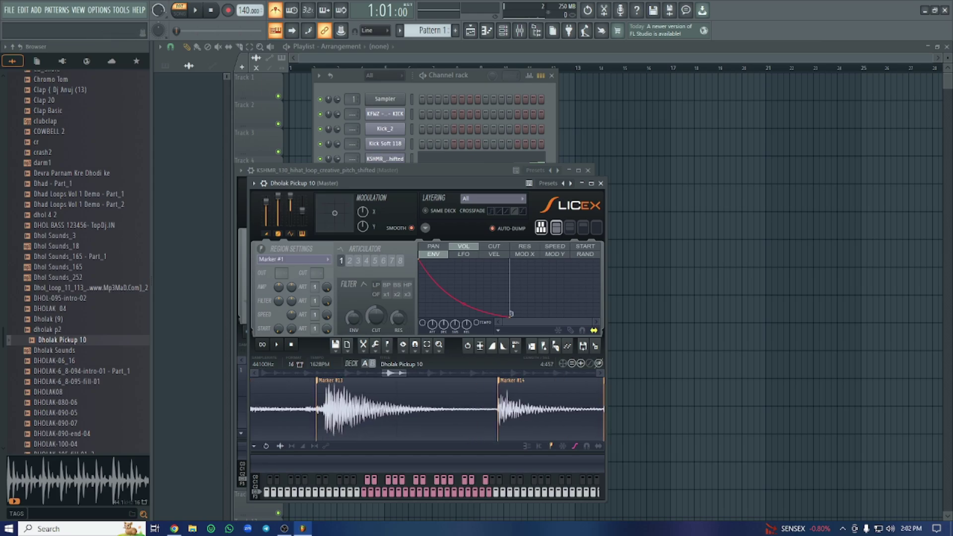
left_click(588, 170)
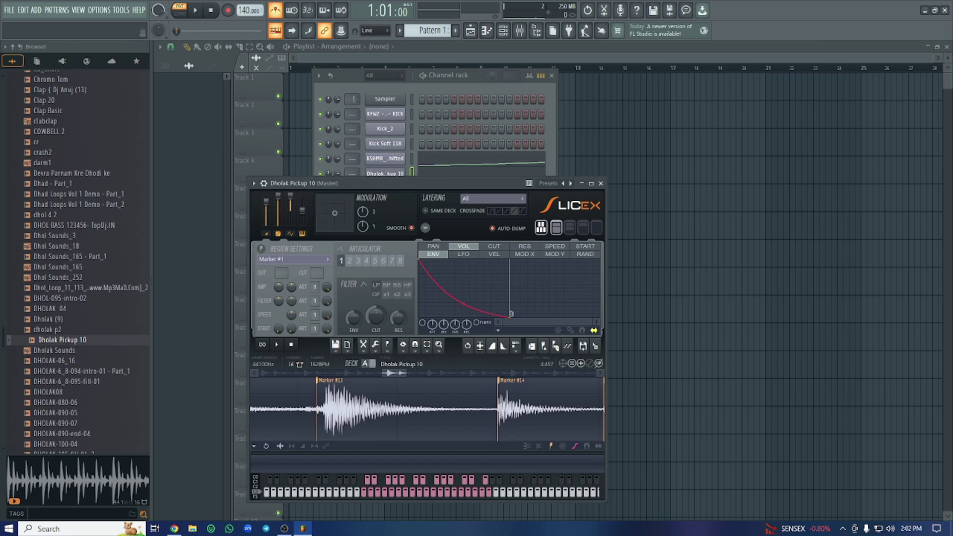
left_click_drag(317, 381, 323, 382)
Enlarge the Dholak Pickup 10 Slicex window and add a marker in the decay between Marker #13 and Marker #14
left_click_drag(422, 183, 344, 78)
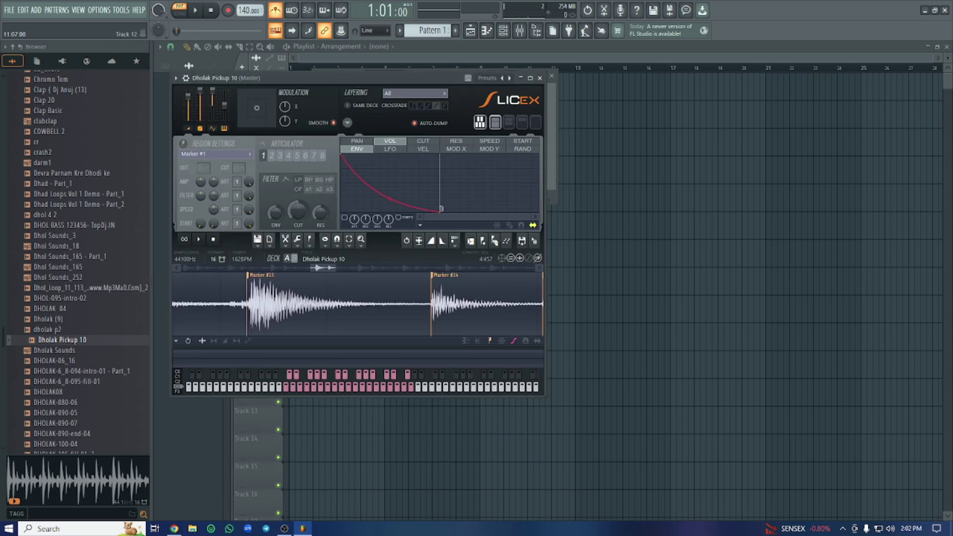
left_click_drag(544, 396, 899, 510)
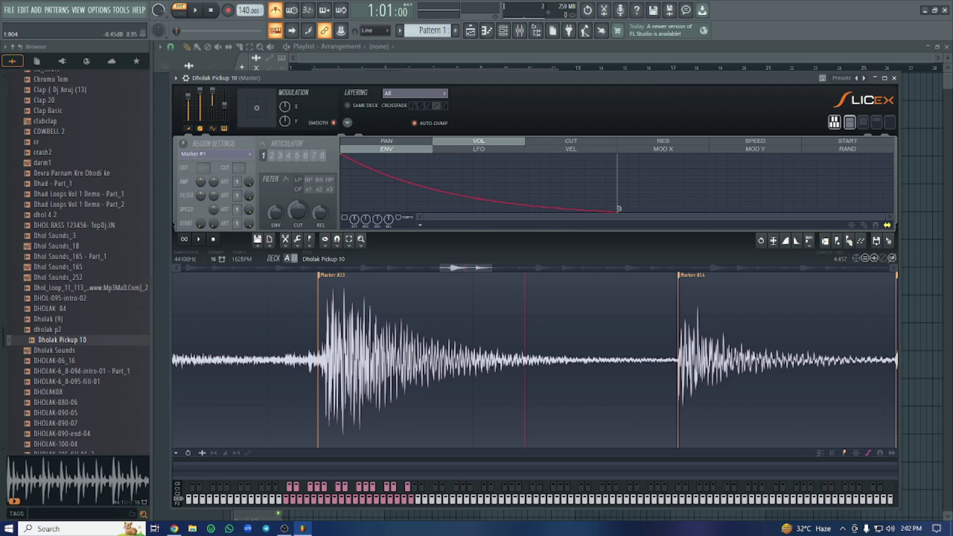
left_click(837, 241)
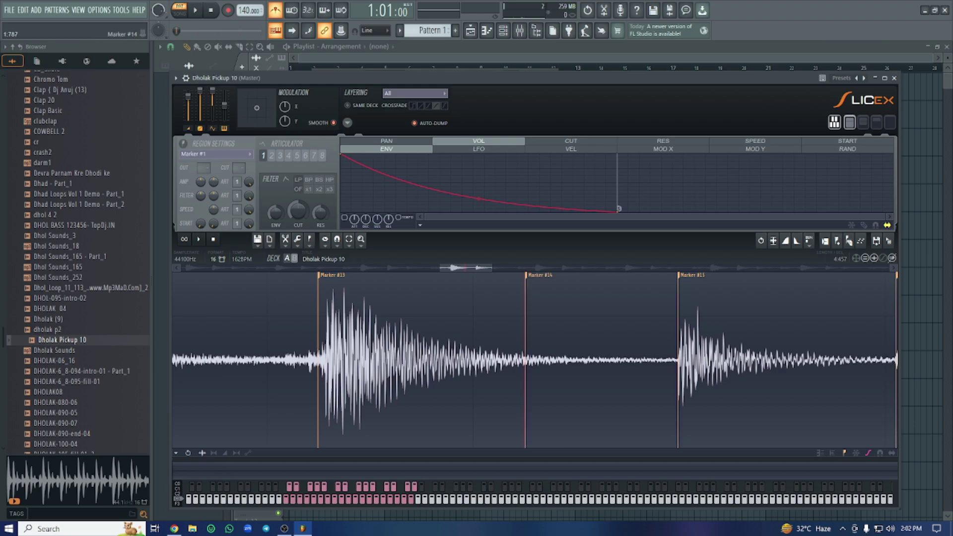
Quick-rename the newly added marker to Bass Drum 1 and turn it into a region
right_click(532, 275)
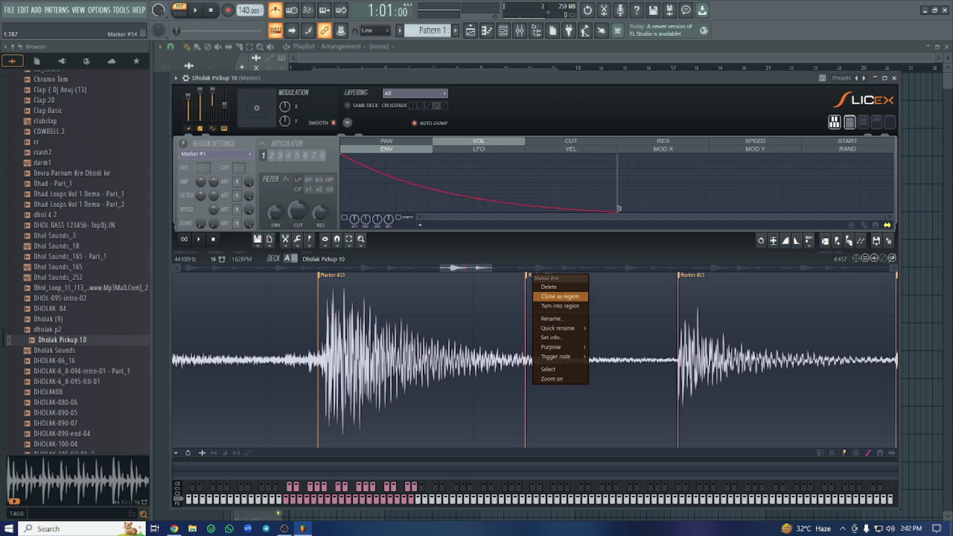
mouse_move(558, 329)
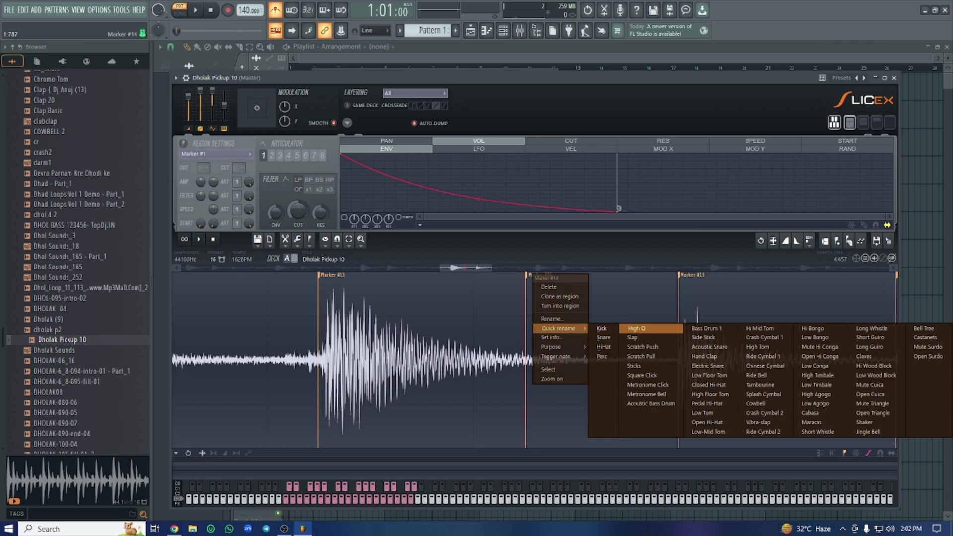
left_click(707, 329)
left_click(530, 275)
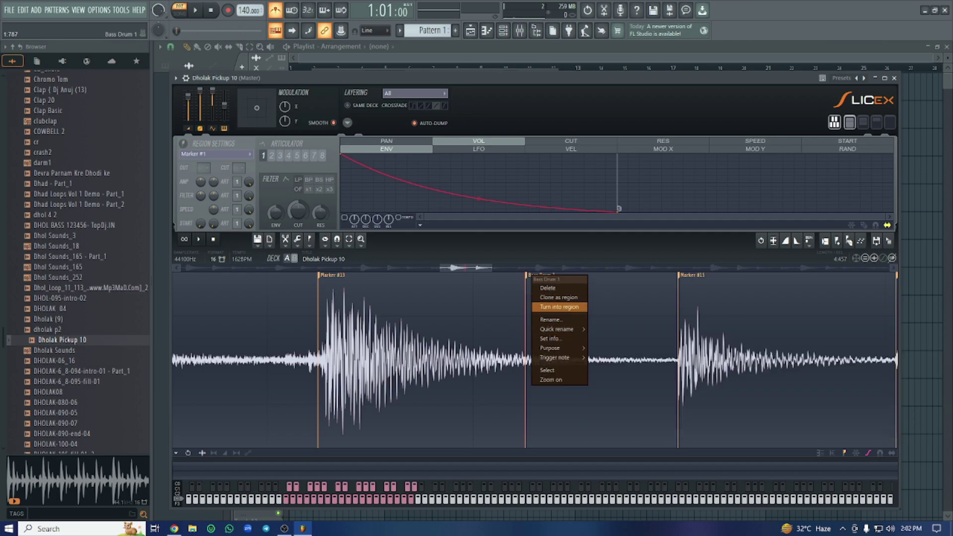
left_click(544, 307)
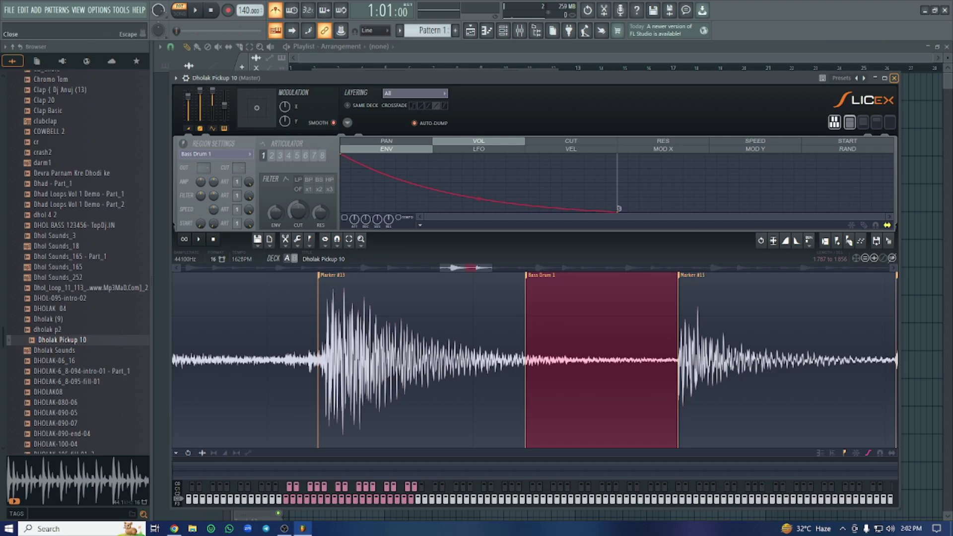
Close the Slicex window and delete every channel below Sampler from the channel rack
key("Escape")
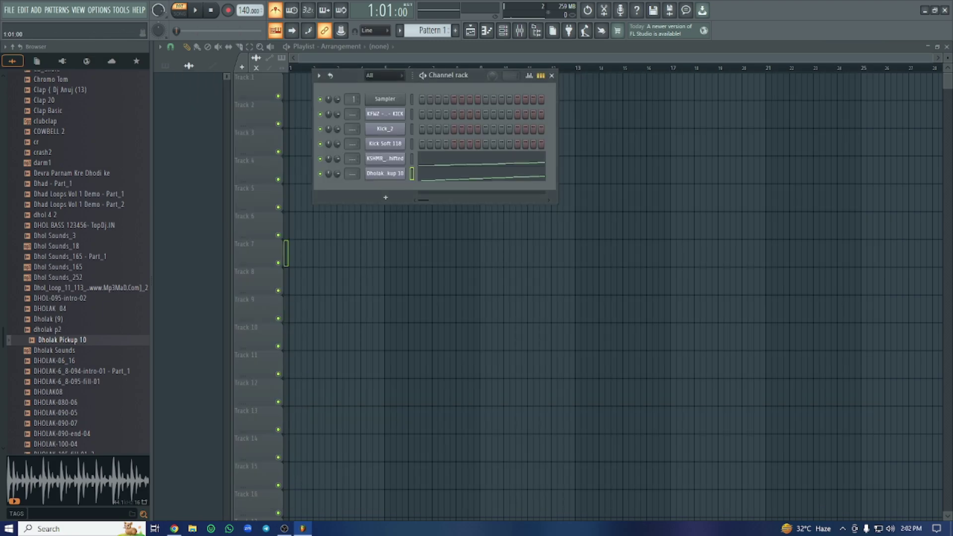
left_click_drag(411, 114, 412, 173)
left_click(319, 75)
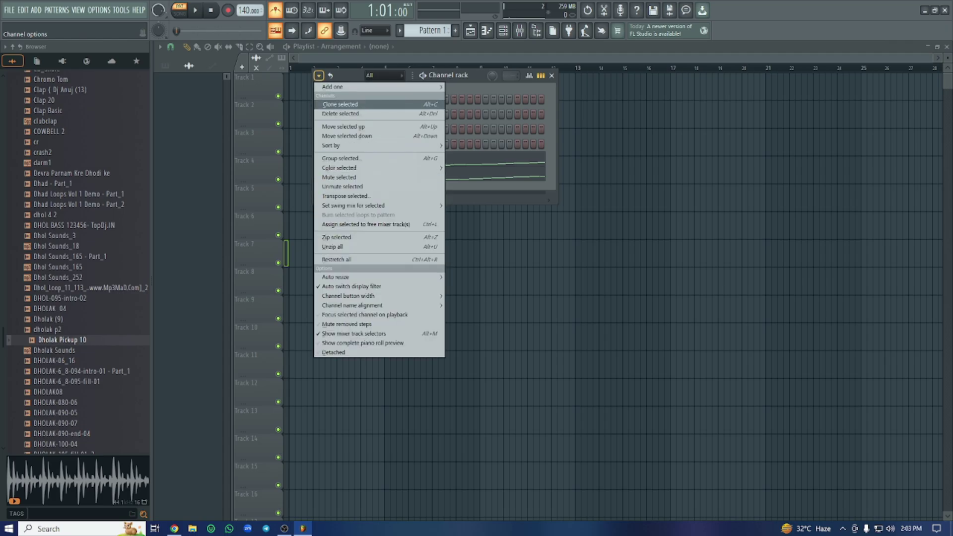
left_click(340, 114)
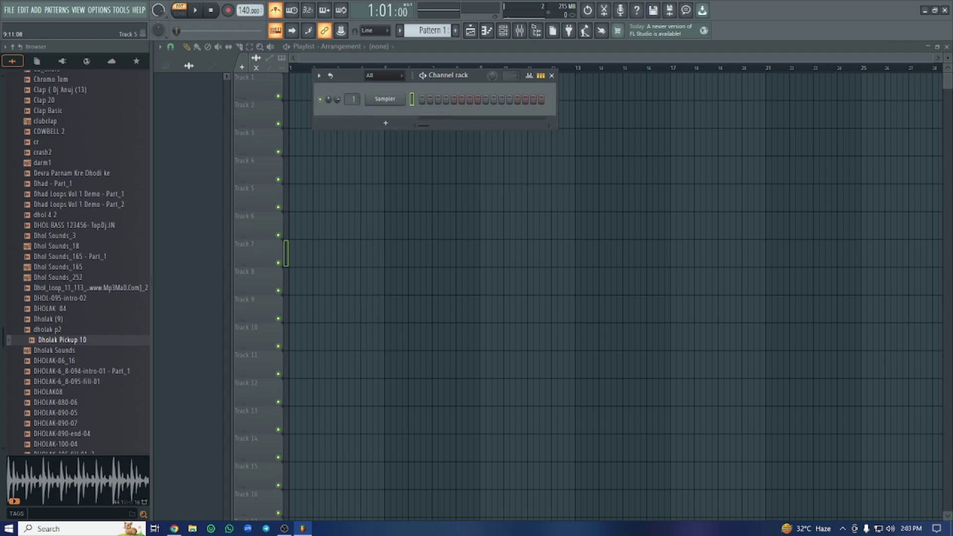